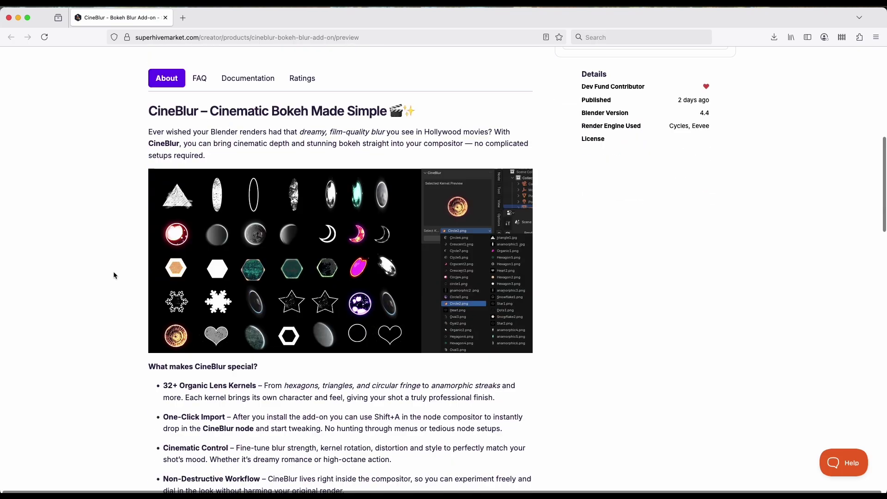
Review the CineBlur add-on's product page, including its preview images, lens kernels and feature list.
{"action": "scroll", "coordinate": [250, 193], "scroll_direction": "up", "scroll_amount": 5, "text": "ctrl"}
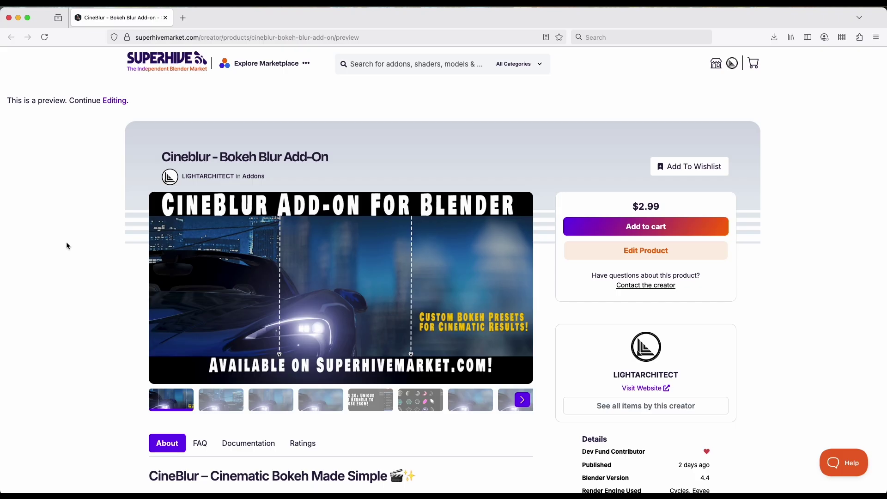
{"action": "scroll", "coordinate": [64, 277], "scroll_direction": "up", "scroll_amount": 1}
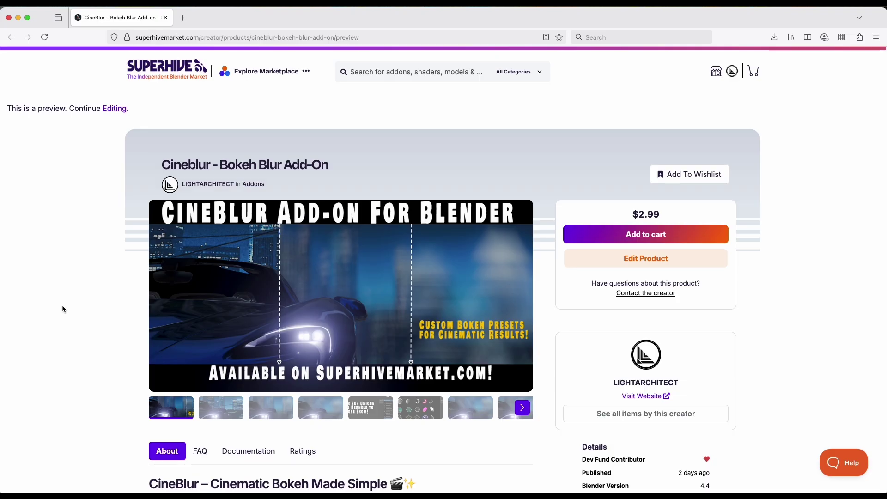
{"action": "scroll", "coordinate": [2, 298], "scroll_direction": "down", "scroll_amount": 3}
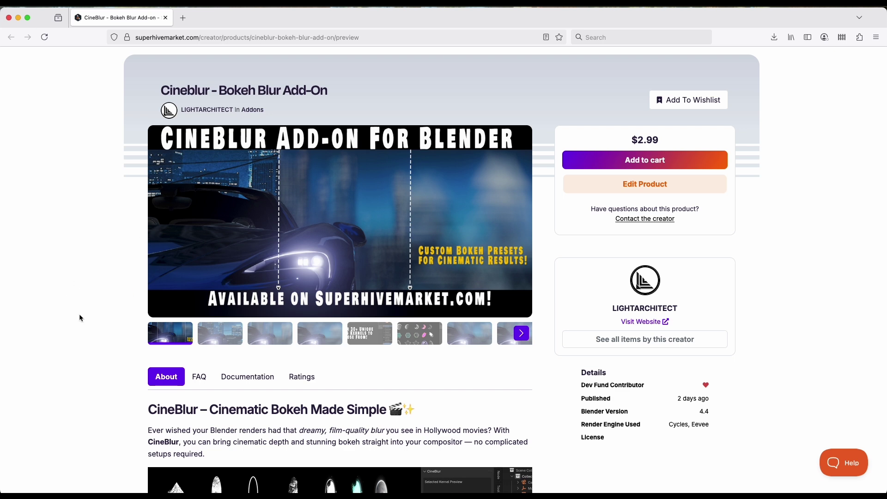
{"action": "scroll", "coordinate": [113, 272], "scroll_direction": "down", "scroll_amount": 7}
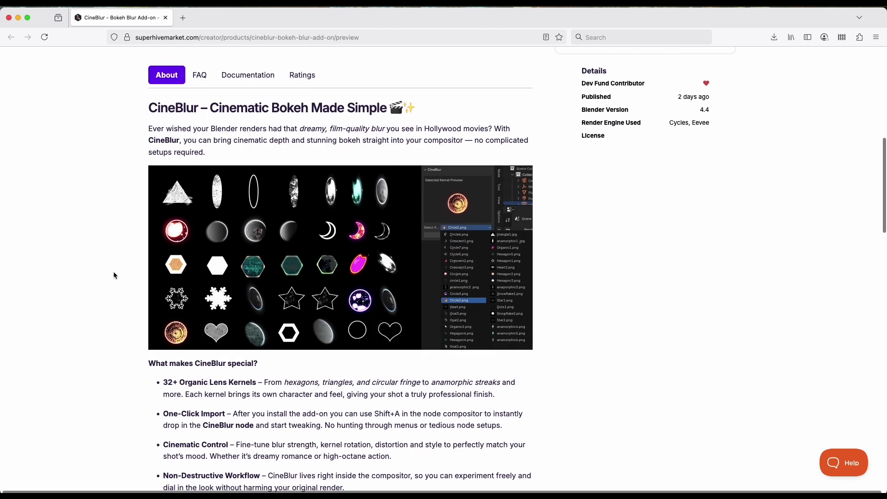
{"action": "scroll", "coordinate": [209, 227], "scroll_direction": "up", "scroll_amount": 3, "text": "ctrl"}
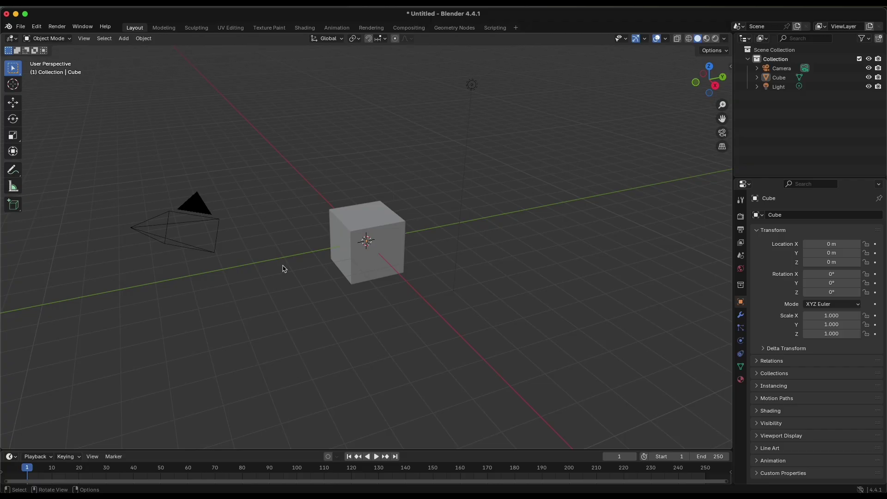
Switch to Blender and install the add-on from disk using CineblurAddon.zip in the LensKernelBlenderPlugin folder.
{"action": "left_click", "coordinate": [37, 26]}
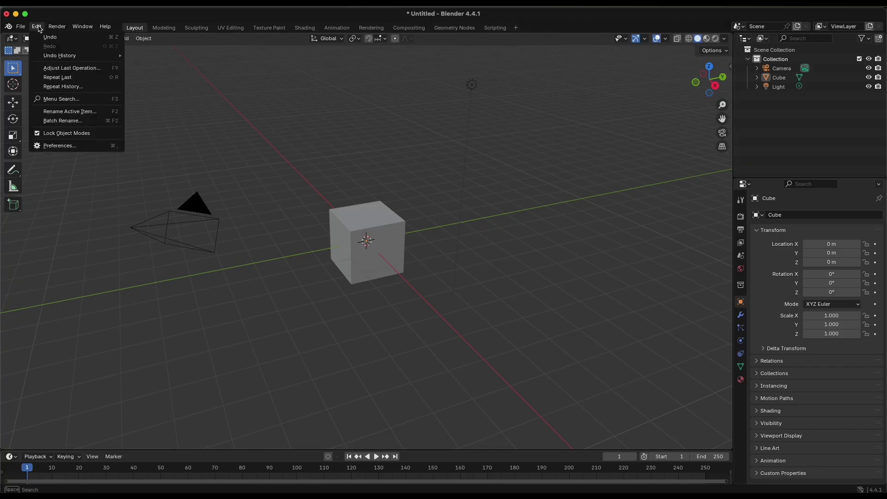
{"action": "left_click", "coordinate": [37, 27]}
{"action": "left_click", "coordinate": [48, 145]}
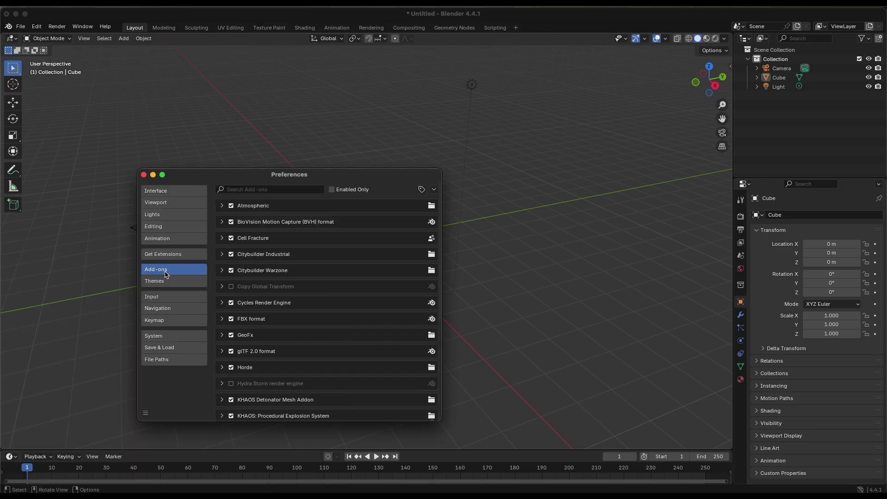
{"action": "left_click", "coordinate": [434, 189]}
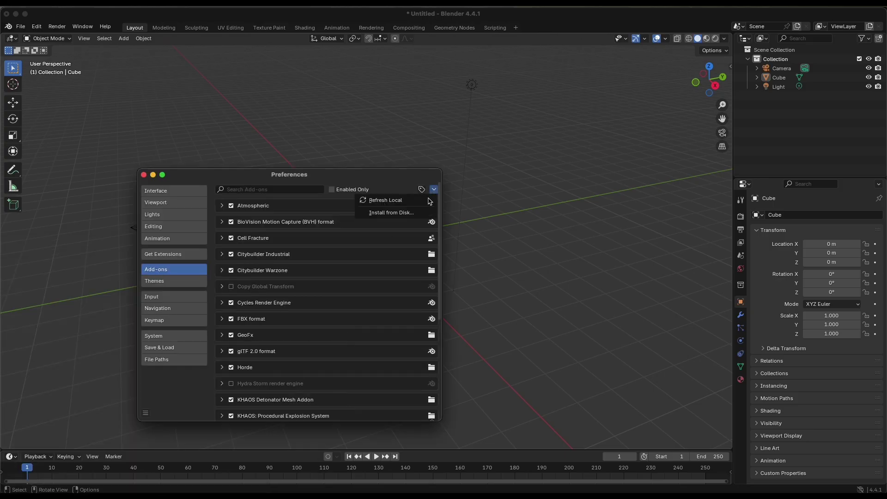
{"action": "left_click", "coordinate": [396, 213]}
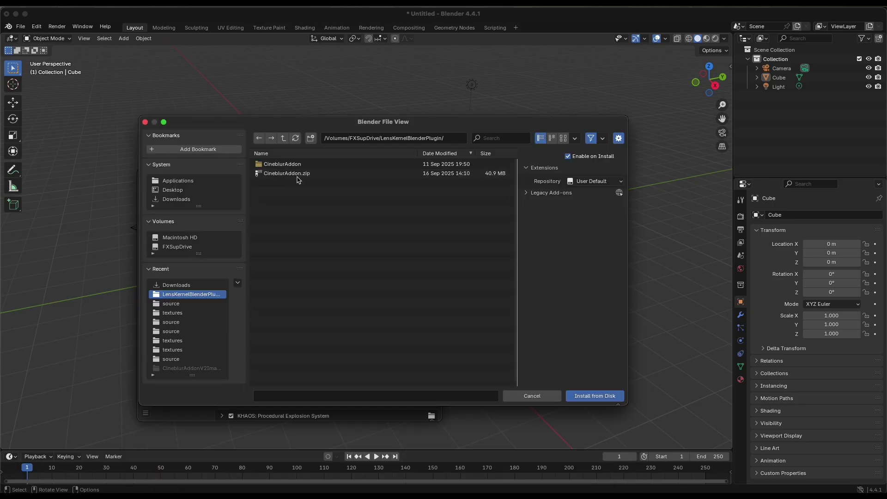
{"action": "left_click", "coordinate": [287, 174]}
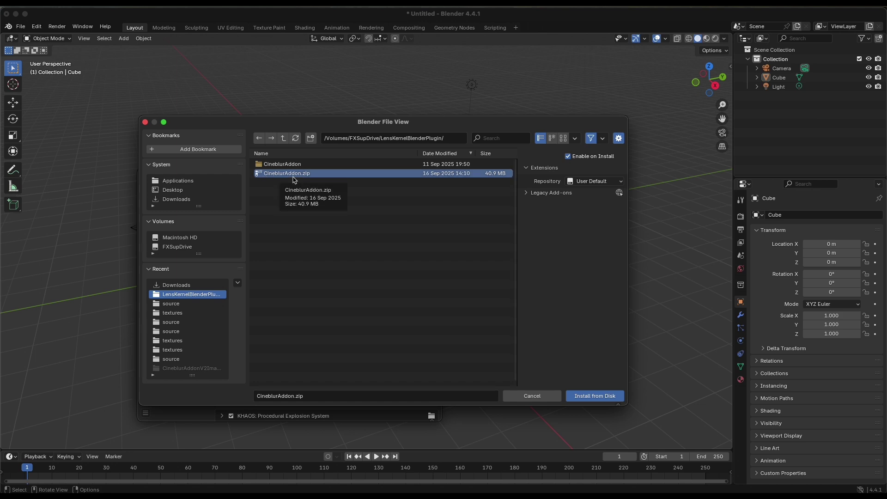
{"action": "left_click", "coordinate": [589, 396]}
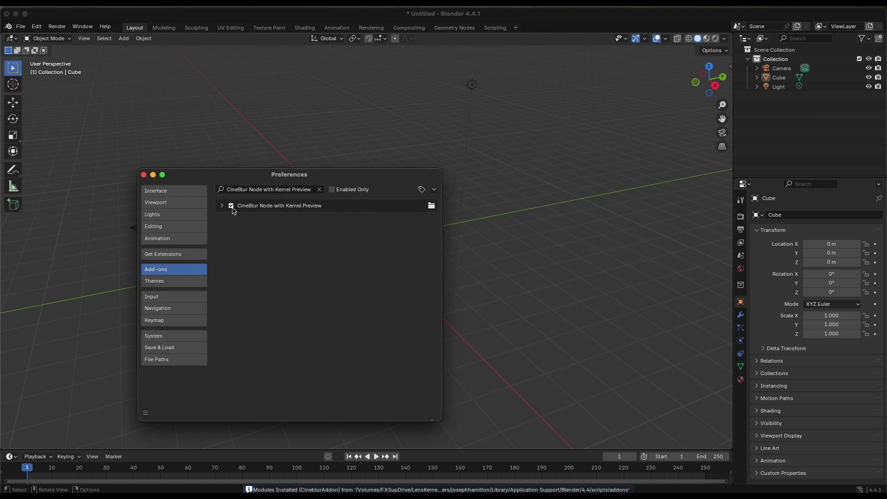
Toggle the CineBlur Node with Kernel Preview add-on off and back on, leaving it enabled, and close the preferences.
{"action": "left_click", "coordinate": [232, 206]}
{"action": "left_click", "coordinate": [231, 206]}
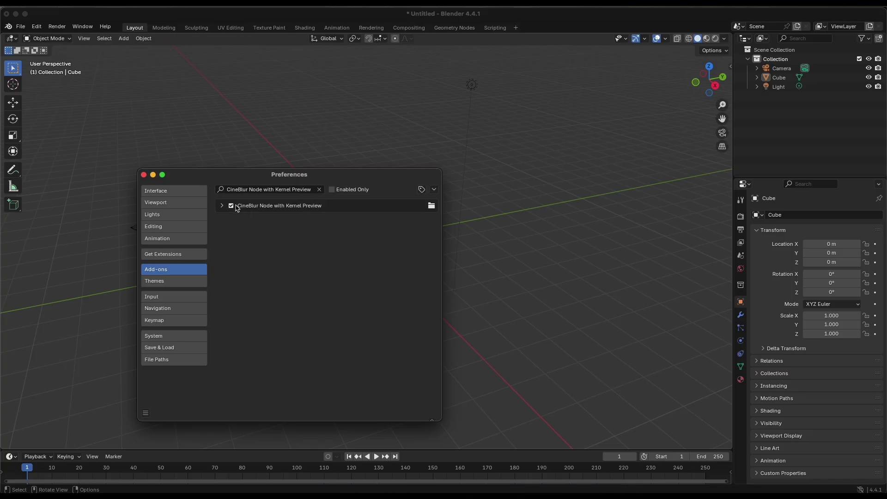
{"action": "left_click", "coordinate": [144, 174]}
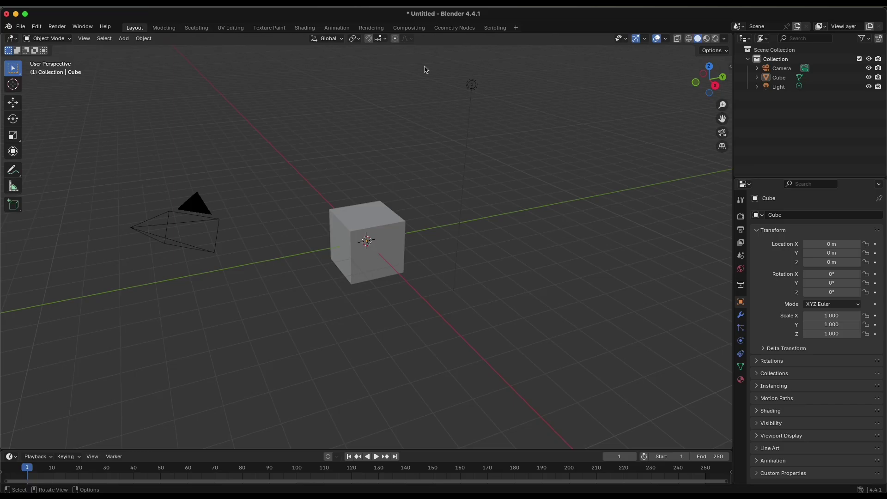
Enable Use Nodes in the Compositing workspace and delete the default Render Layers and Composite nodes.
{"action": "left_click", "coordinate": [414, 29]}
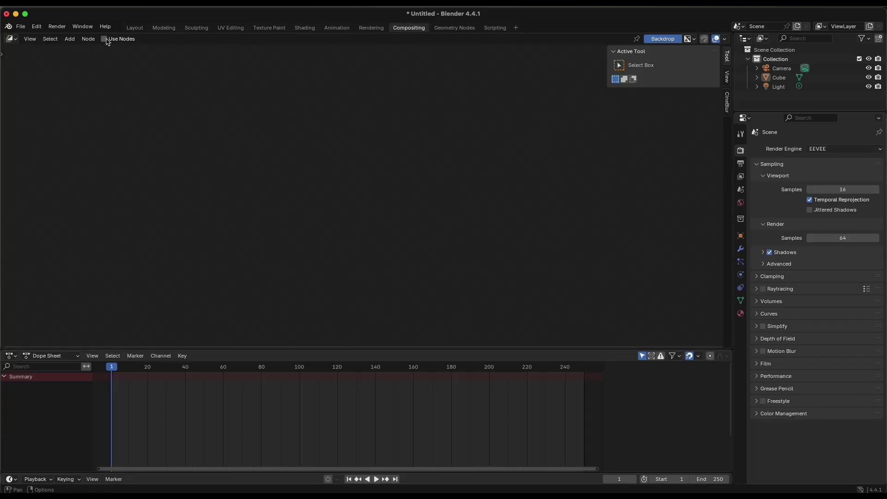
{"action": "left_click", "coordinate": [107, 41]}
{"action": "middle_click_drag", "start_coordinate": [392, 208], "coordinate": [483, 198]}
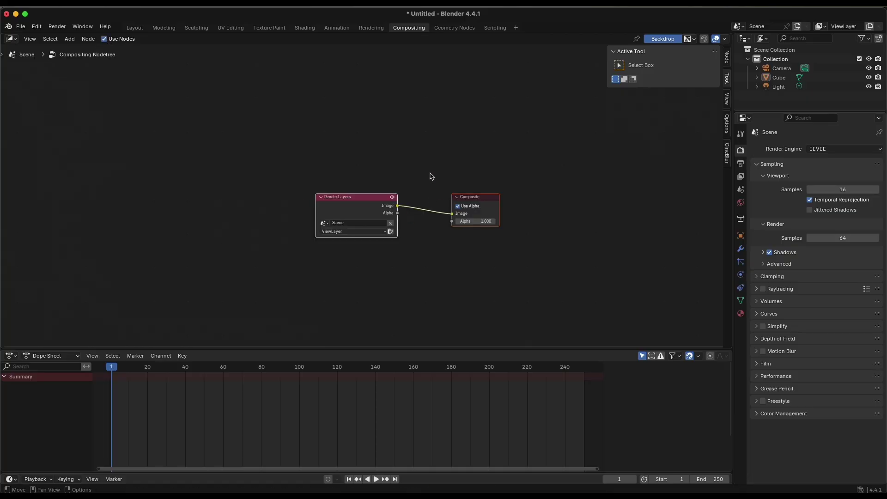
{"action": "scroll", "coordinate": [430, 173], "scroll_direction": "up", "scroll_amount": 3}
{"action": "middle_click_drag", "start_coordinate": [357, 205], "coordinate": [304, 177]}
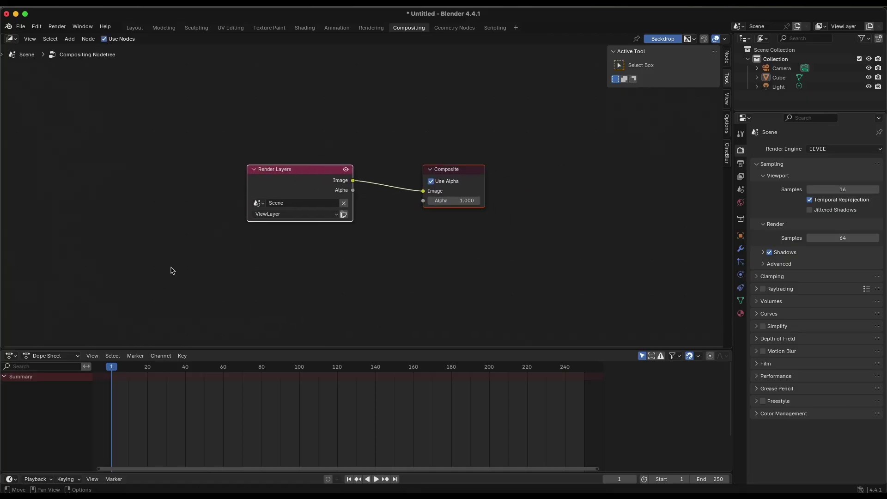
{"action": "key", "text": "x"}
Add an Image node and load the Downloads photo whose file name ends in CytpJ4cuV9g-unsplash.jpg.
{"action": "key", "text": "shift+a"}
{"action": "mouse_move", "coordinate": [240, 157]}
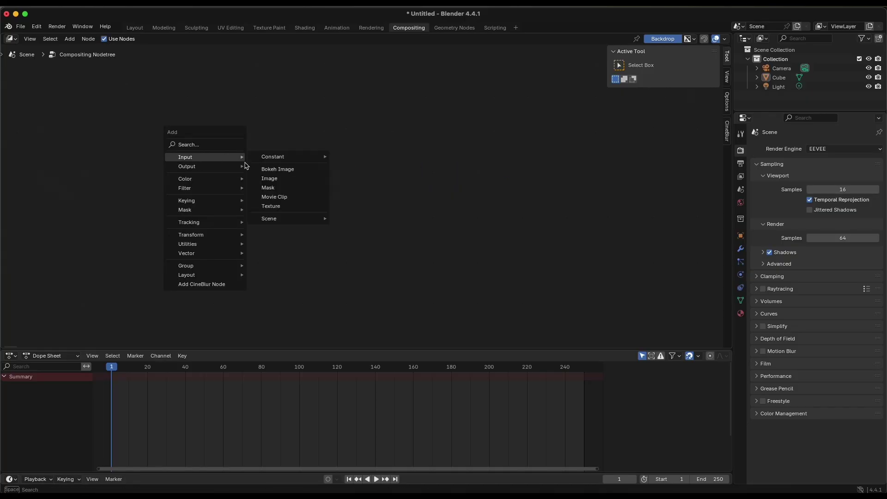
{"action": "left_click", "coordinate": [274, 184]}
{"action": "left_click", "coordinate": [260, 203]}
{"action": "left_click", "coordinate": [260, 203]}
{"action": "left_click", "coordinate": [330, 287]}
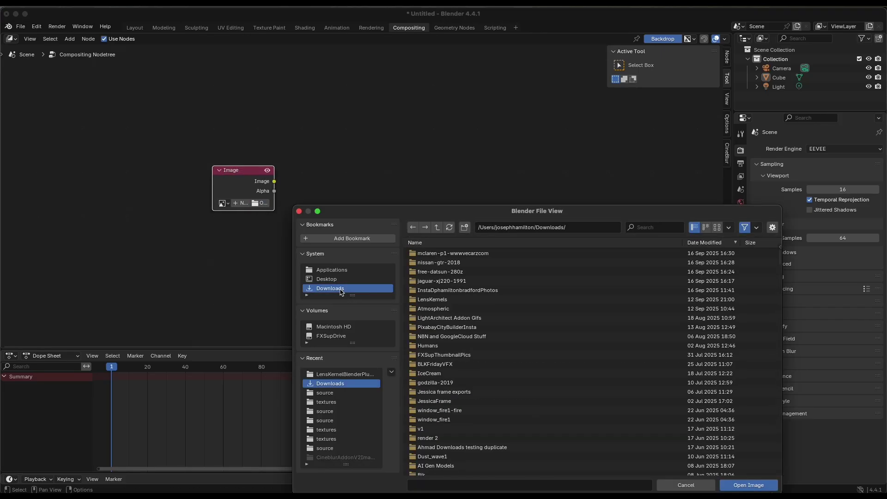
{"action": "scroll", "coordinate": [497, 379], "scroll_direction": "down", "scroll_amount": 10}
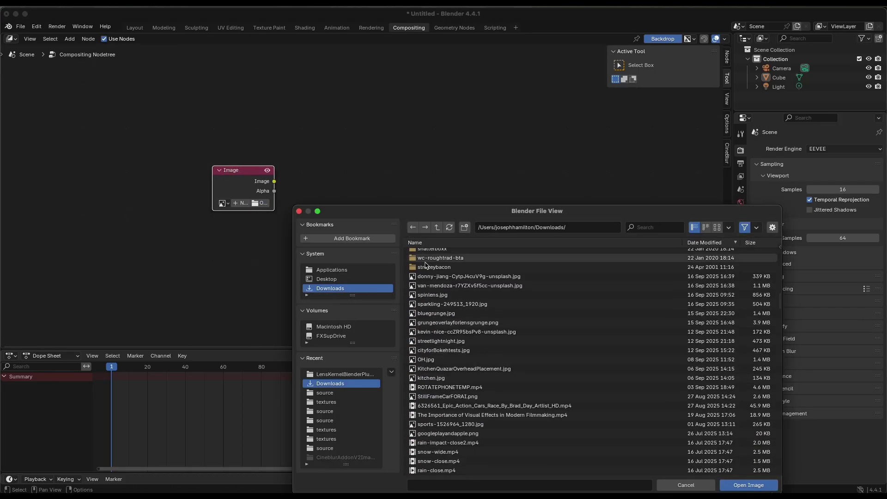
{"action": "double_click", "coordinate": [446, 280]}
{"action": "mouse_move", "coordinate": [194, 197]}
{"action": "left_mouse_down"}
{"action": "mouse_move", "coordinate": [210, 194]}
{"action": "mouse_move", "coordinate": [192, 186]}
{"action": "left_mouse_up"}
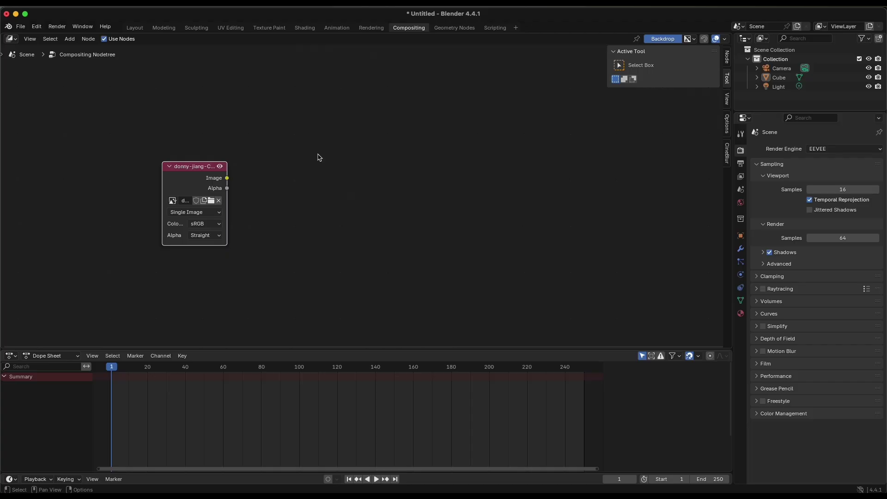
Add a Viewer node beside the Image node and connect the Image output to its Image input.
{"action": "key", "text": "shift+a"}
{"action": "key", "text": "Escape"}
{"action": "key", "text": "shift+a"}
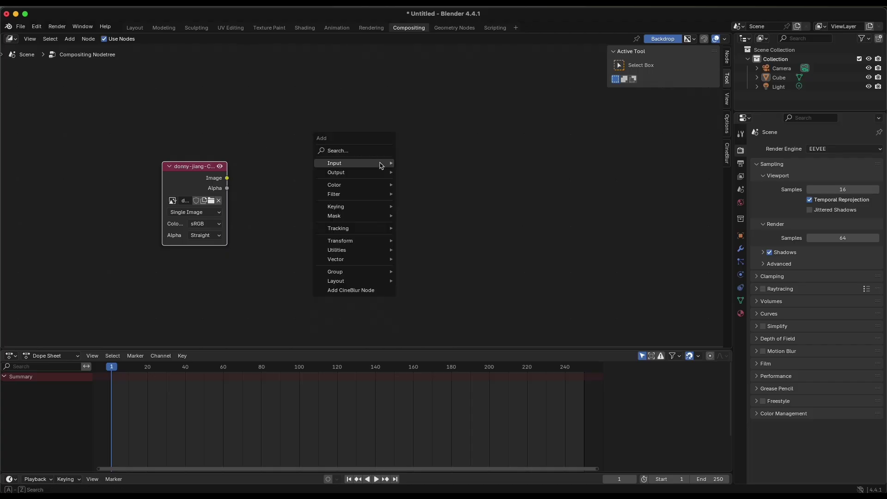
{"action": "left_click", "coordinate": [431, 182]}
{"action": "left_click", "coordinate": [408, 185]}
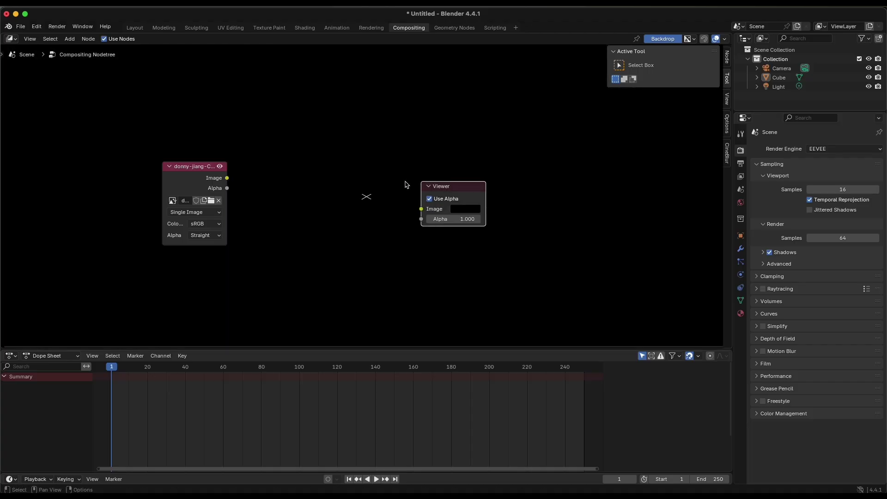
{"action": "left_click_drag", "start_coordinate": [227, 179], "coordinate": [421, 209]}
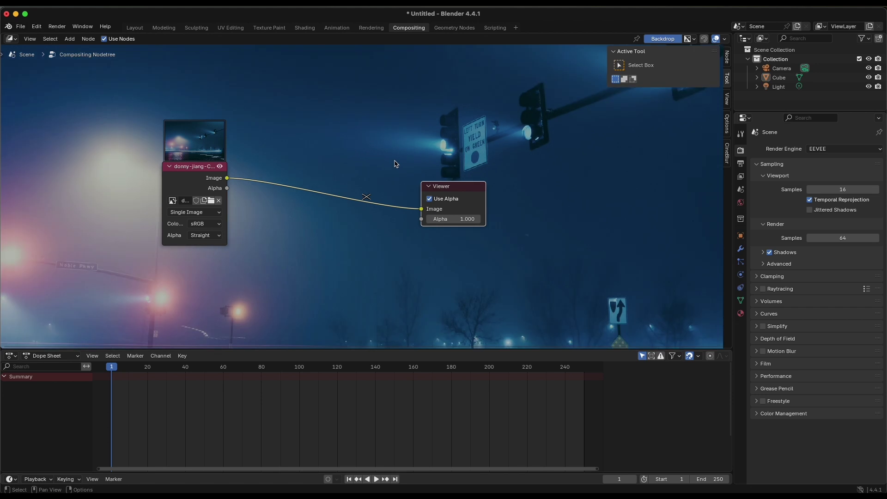
Add a CineBlur node and insert it into the link between the Image node and the Viewer.
{"action": "key", "text": "v"}
{"action": "middle_click_drag", "start_coordinate": [386, 163], "coordinate": [357, 285]}
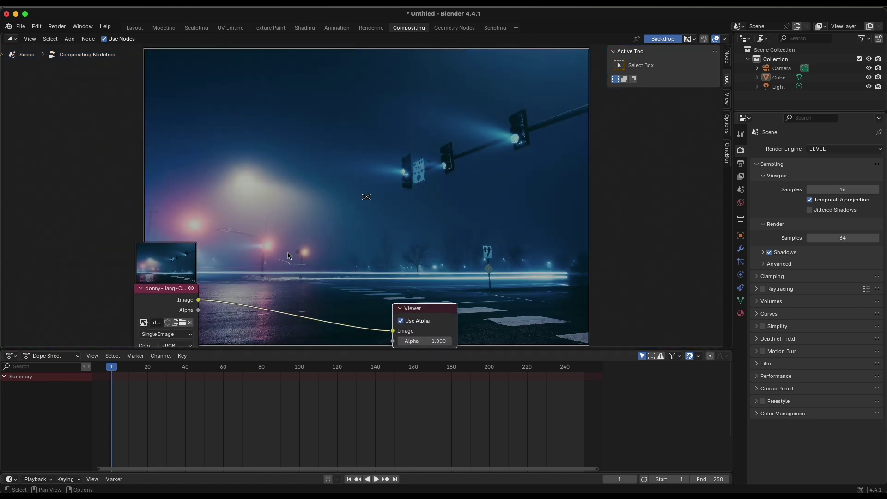
{"action": "middle_click_drag", "start_coordinate": [295, 247], "coordinate": [312, 197]}
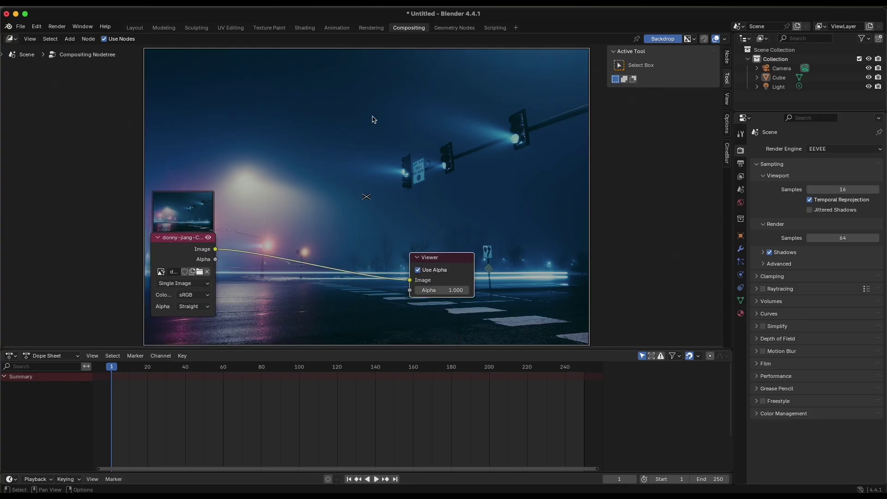
{"action": "key", "text": "shift+a"}
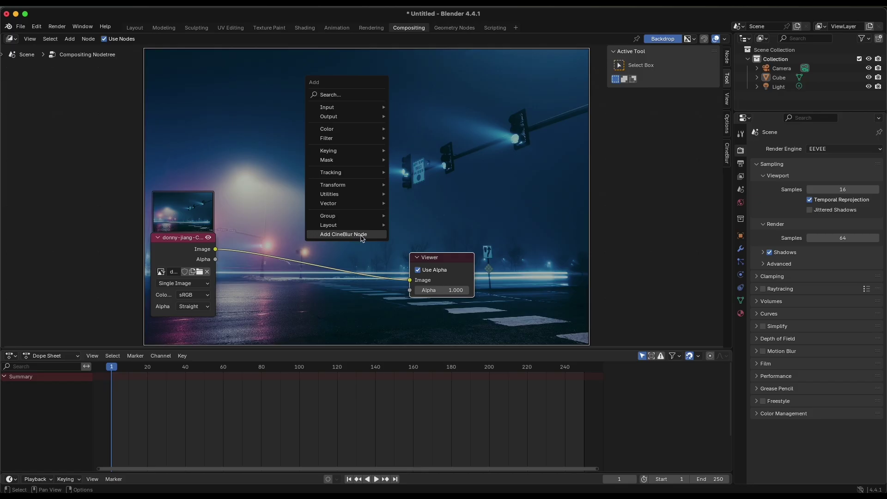
{"action": "left_click", "coordinate": [363, 234]}
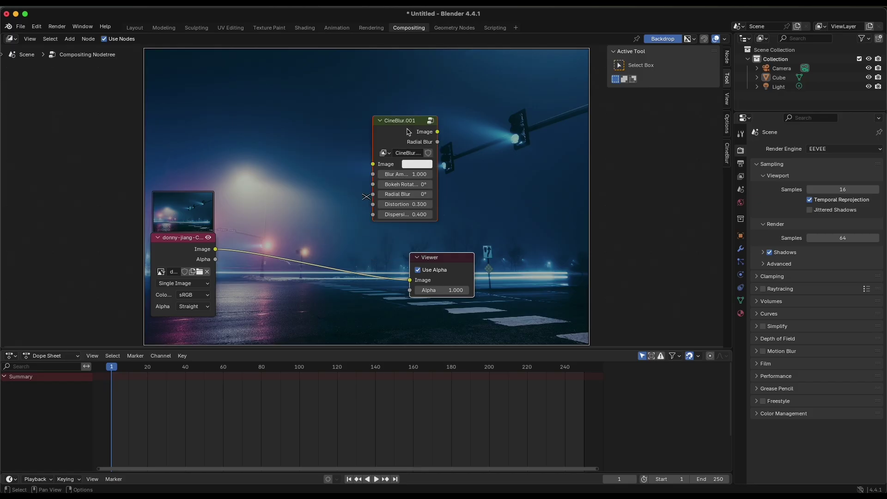
{"action": "left_click", "coordinate": [300, 222]}
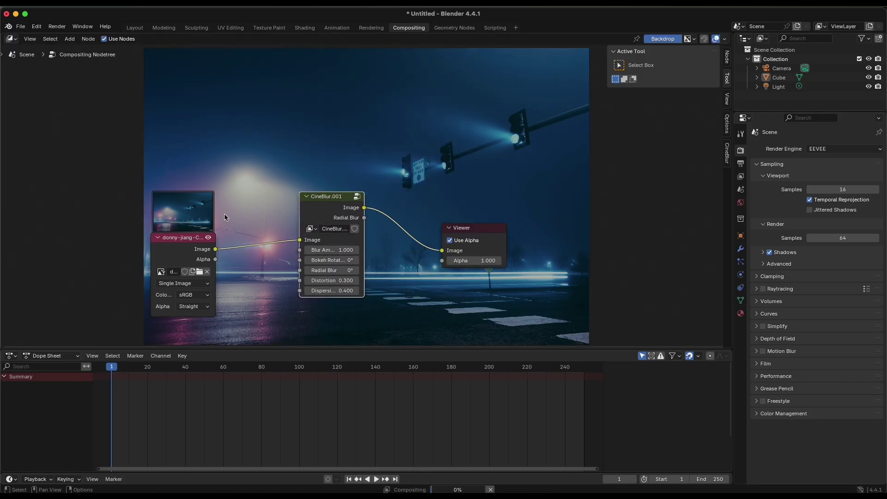
Set the CineBlur node's Blur Amount to 5.
{"action": "scroll", "coordinate": [368, 186], "scroll_direction": "up", "scroll_amount": 5}
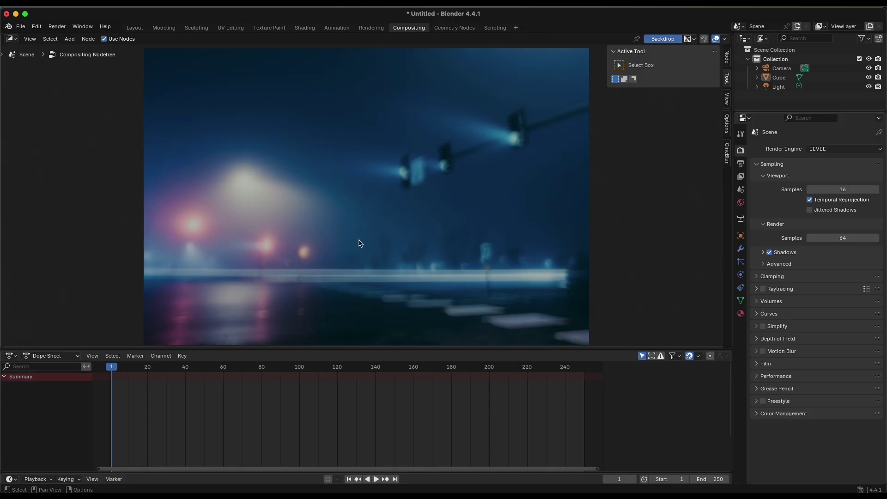
{"action": "scroll", "coordinate": [359, 244], "scroll_direction": "down", "scroll_amount": 5}
{"action": "left_click_drag", "start_coordinate": [267, 235], "coordinate": [267, 235]}
{"action": "left_click", "coordinate": [267, 235]}
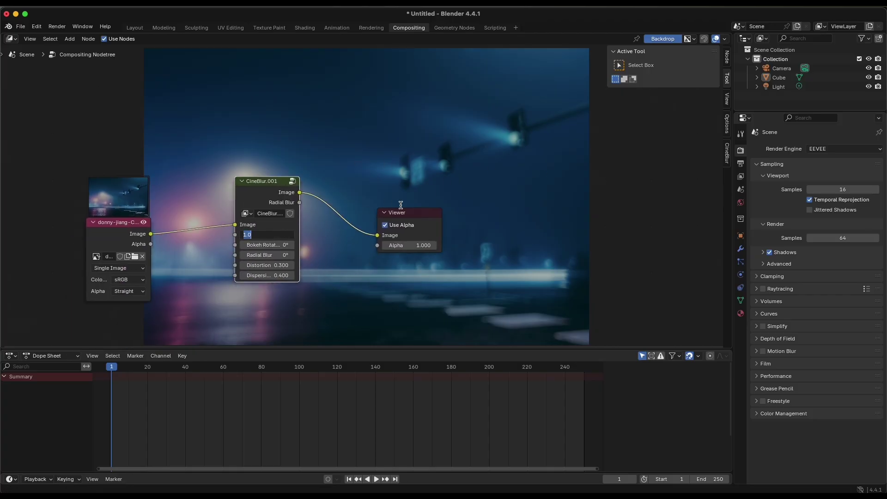
{"action": "type", "text": "5"}
{"action": "key", "text": "Return"}
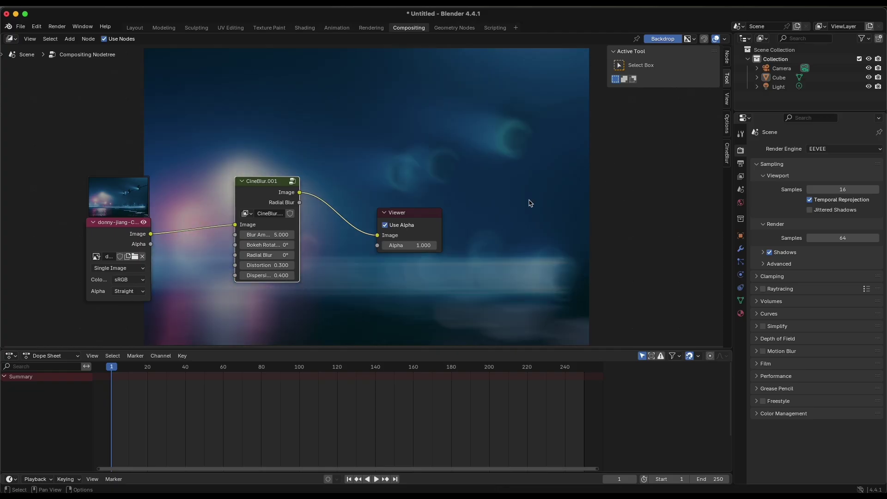
Examine the bokeh shapes around the lights in the blurred backdrop image.
{"action": "scroll", "coordinate": [373, 125], "scroll_direction": "up", "scroll_amount": 5}
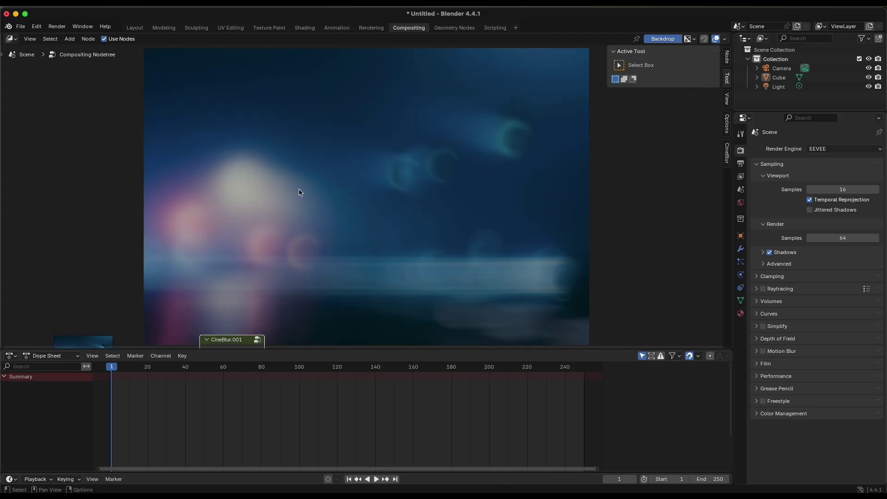
{"action": "scroll", "coordinate": [362, 287], "scroll_direction": "down", "scroll_amount": 5}
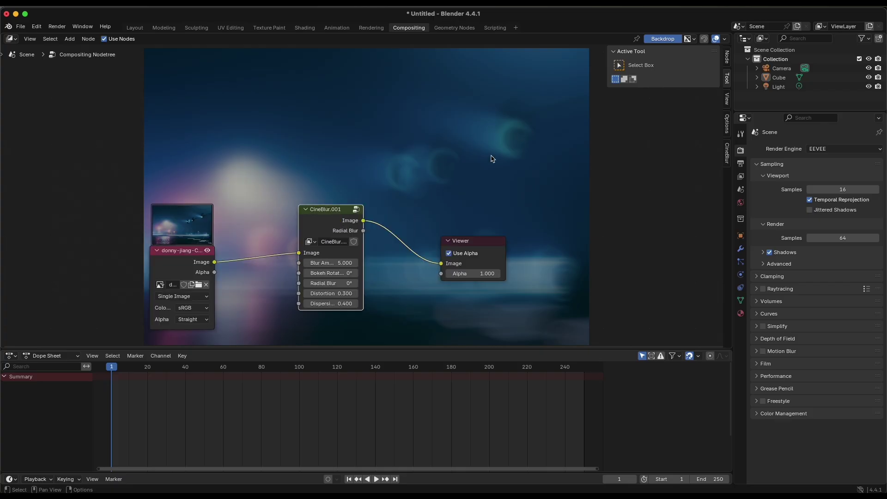
{"action": "scroll", "coordinate": [493, 155], "scroll_direction": "up", "scroll_amount": 2}
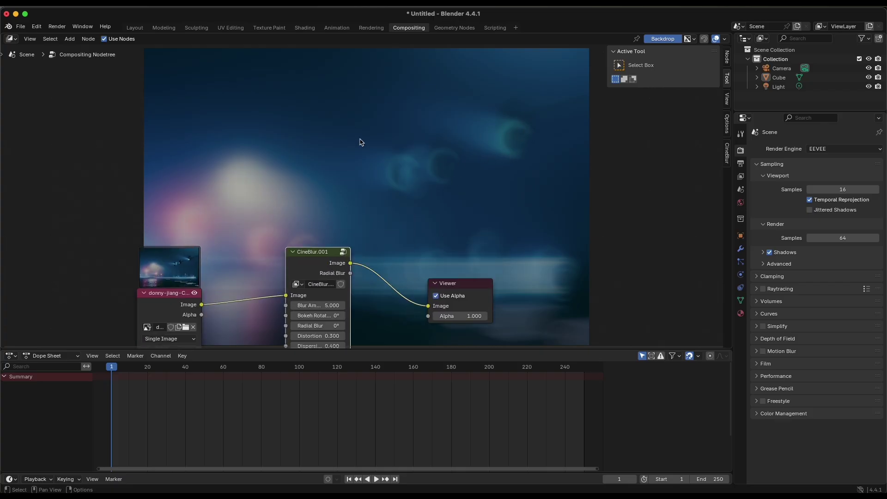
{"action": "scroll", "coordinate": [358, 141], "scroll_direction": "down", "scroll_amount": 5}
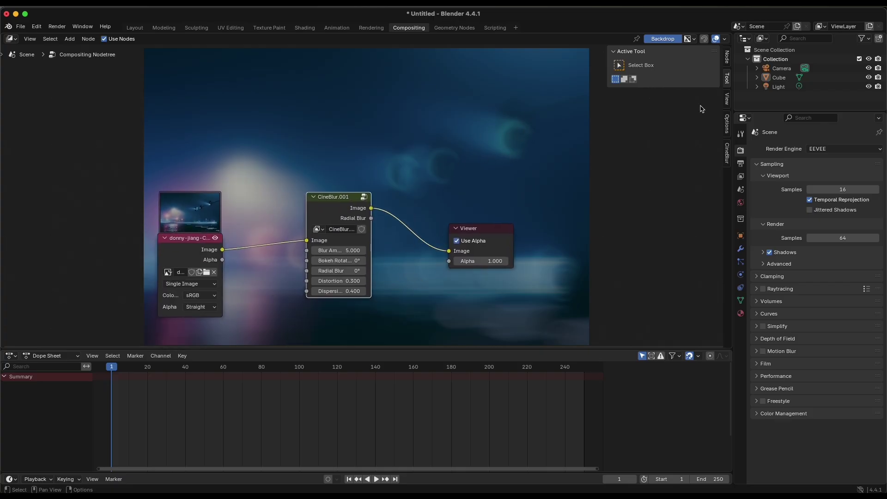
Choose Oval2.png as the CineBlur kernel and widen the CineBlur node so its setting labels show in full.
{"action": "left_click", "coordinate": [727, 154]}
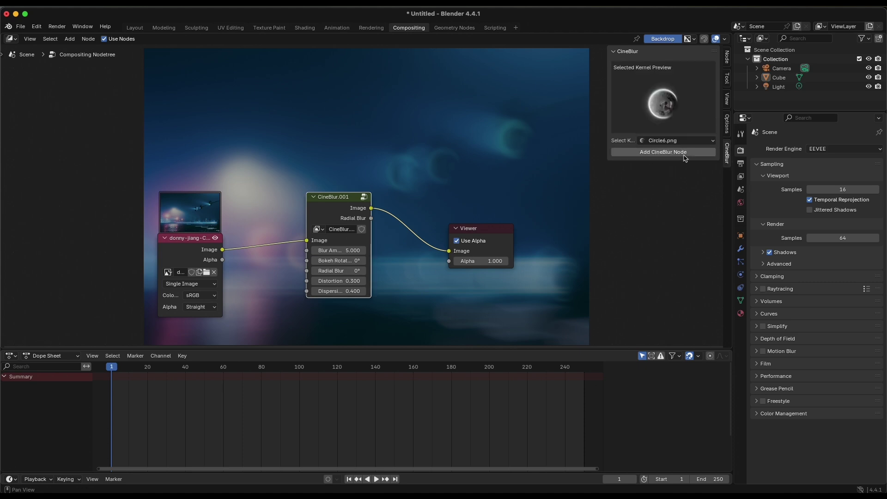
{"action": "left_click", "coordinate": [676, 140]}
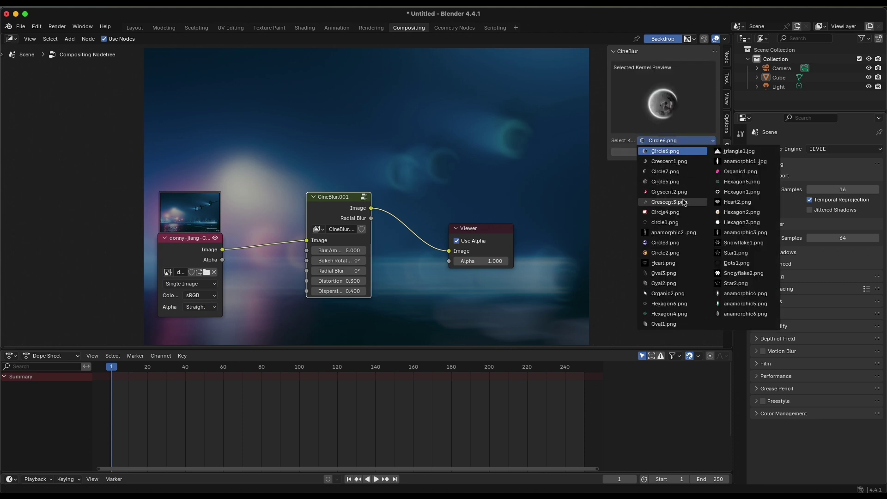
{"action": "left_click", "coordinate": [679, 151]}
{"action": "left_click", "coordinate": [679, 140]}
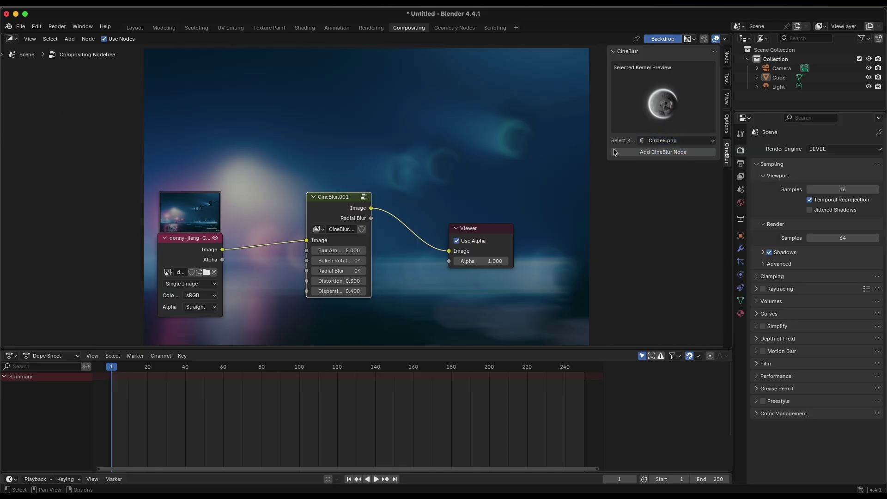
{"action": "left_click", "coordinate": [664, 141]}
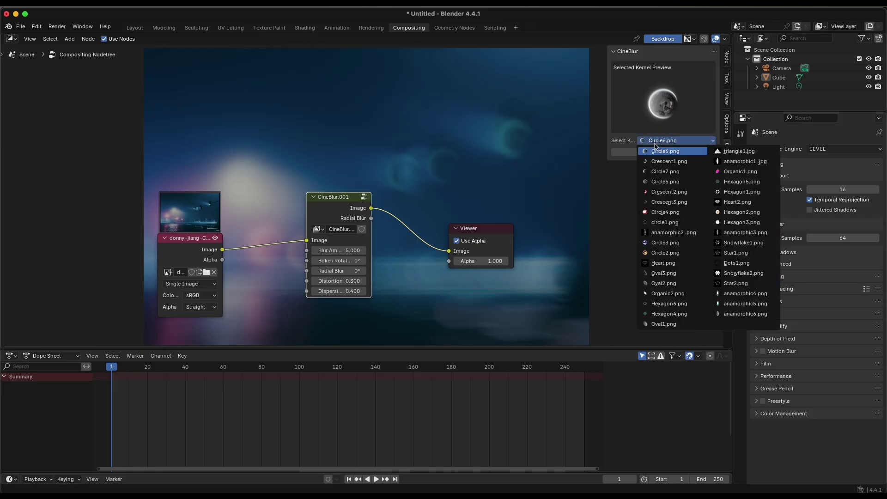
{"action": "left_click", "coordinate": [665, 284]}
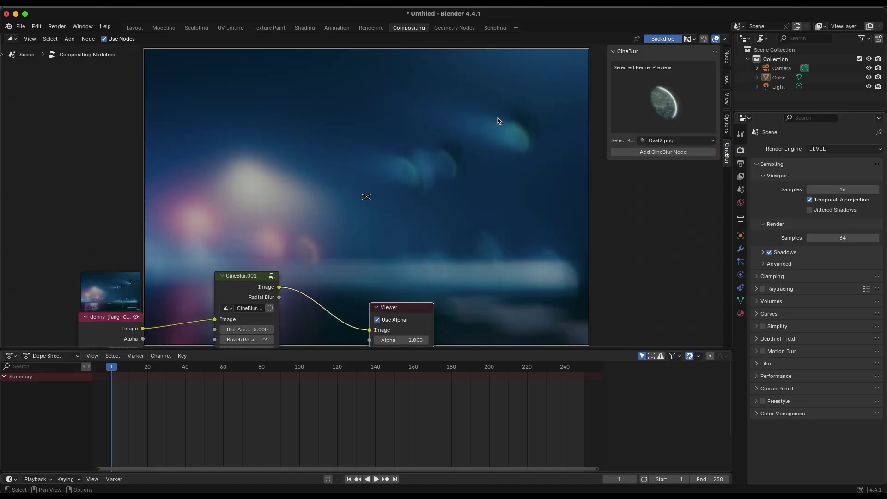
{"action": "scroll", "coordinate": [337, 248], "scroll_direction": "down", "scroll_amount": 3}
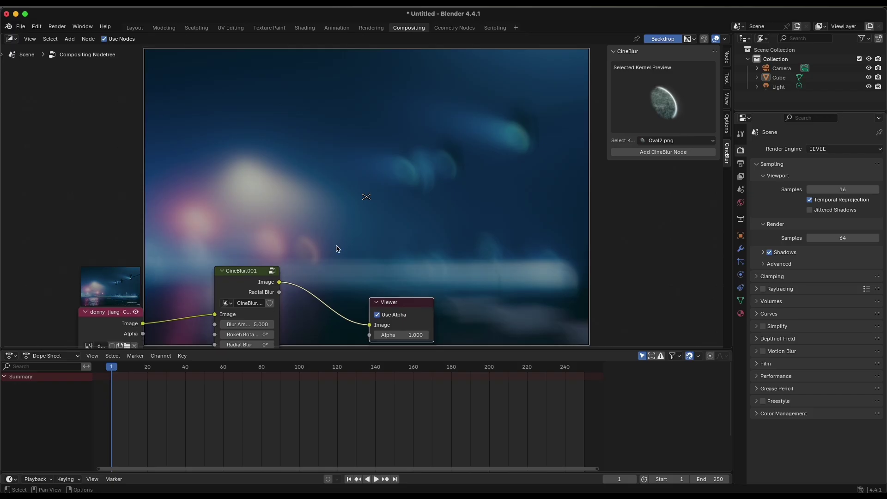
{"action": "left_click_drag", "start_coordinate": [291, 244], "coordinate": [313, 244]}
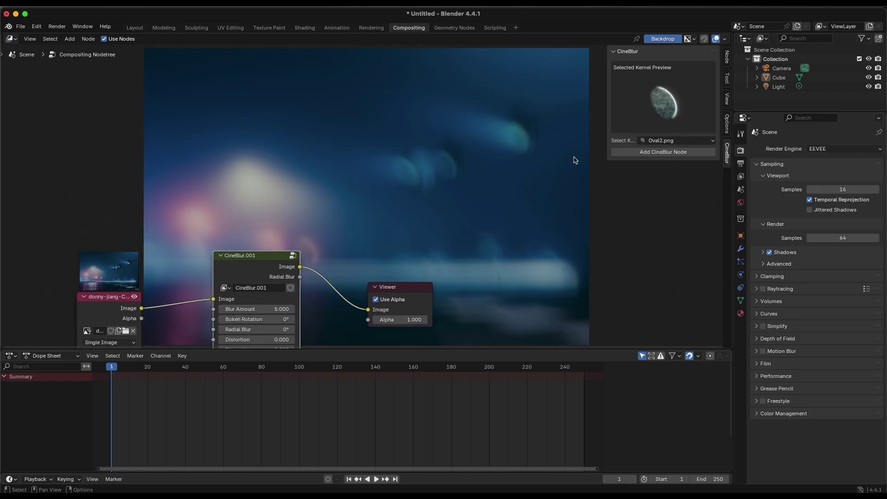
Switch the CineBlur kernel to anamorphic2 .png and check the bokeh shapes in the backdrop.
{"action": "left_click", "coordinate": [677, 140]}
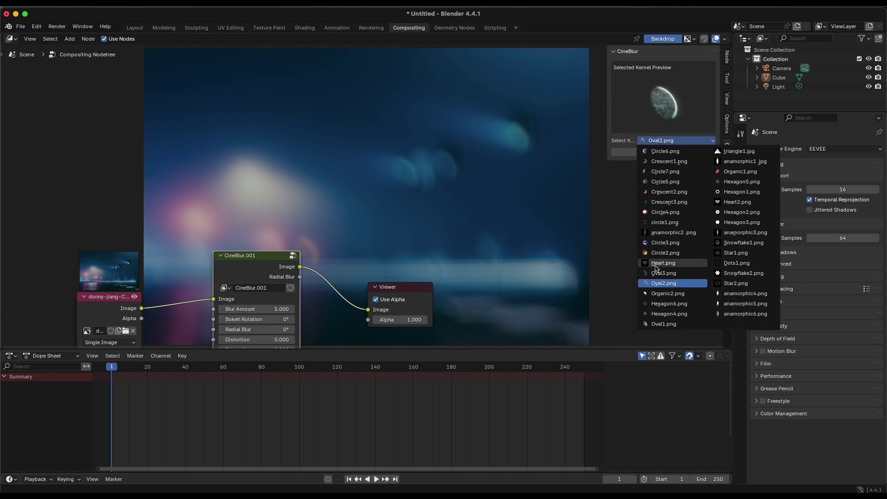
{"action": "left_click", "coordinate": [675, 233]}
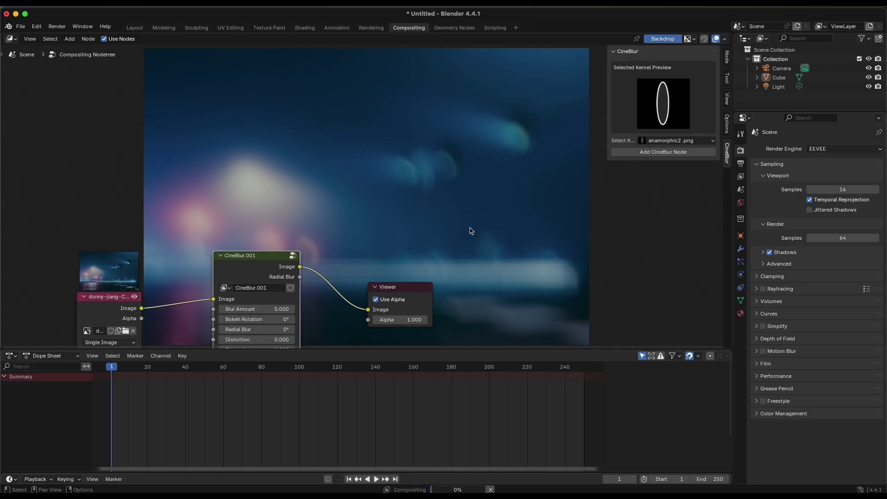
{"action": "scroll", "coordinate": [470, 228], "scroll_direction": "down", "scroll_amount": 3}
{"action": "scroll", "coordinate": [471, 230], "scroll_direction": "up", "scroll_amount": 6}
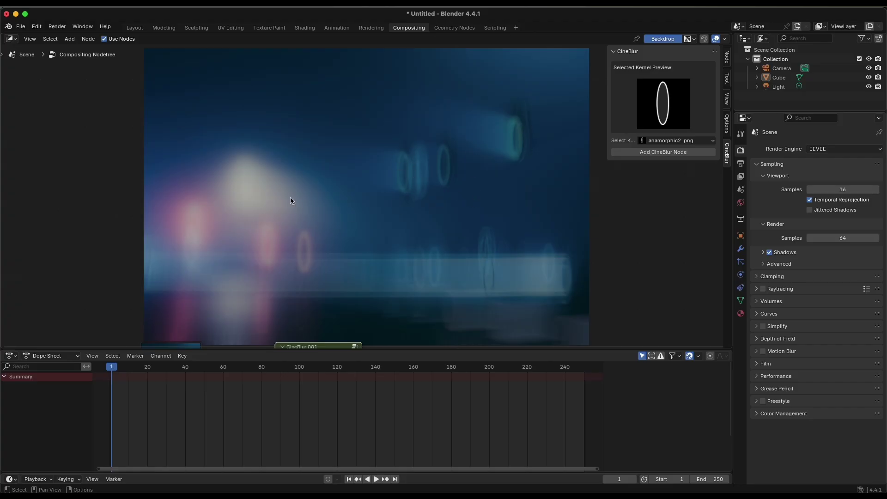
{"action": "scroll", "coordinate": [368, 211], "scroll_direction": "down", "scroll_amount": 10}
{"action": "scroll", "coordinate": [368, 211], "scroll_direction": "left", "scroll_amount": 2}
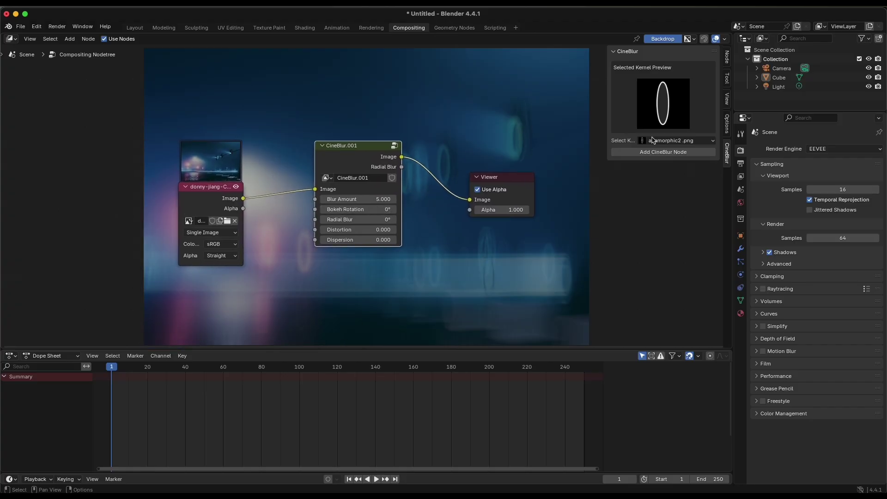
Switch the CineBlur kernel to anamorphic4.png and view the blurred backdrop unobstructed by the nodes.
{"action": "left_click", "coordinate": [677, 141]}
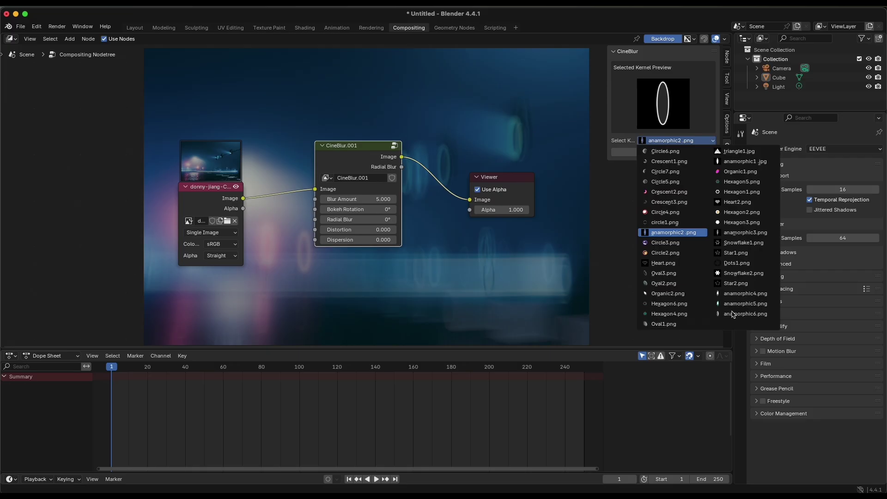
{"action": "left_click", "coordinate": [743, 295]}
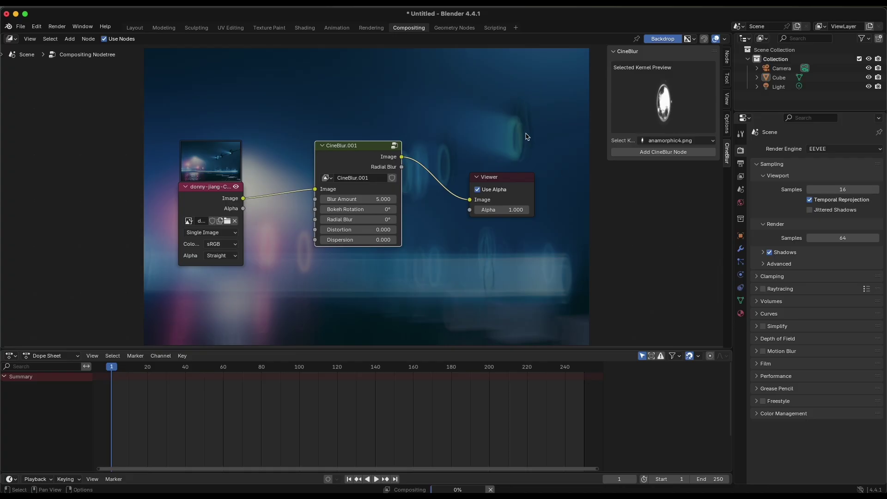
{"action": "scroll", "coordinate": [519, 118], "scroll_direction": "up", "scroll_amount": 6}
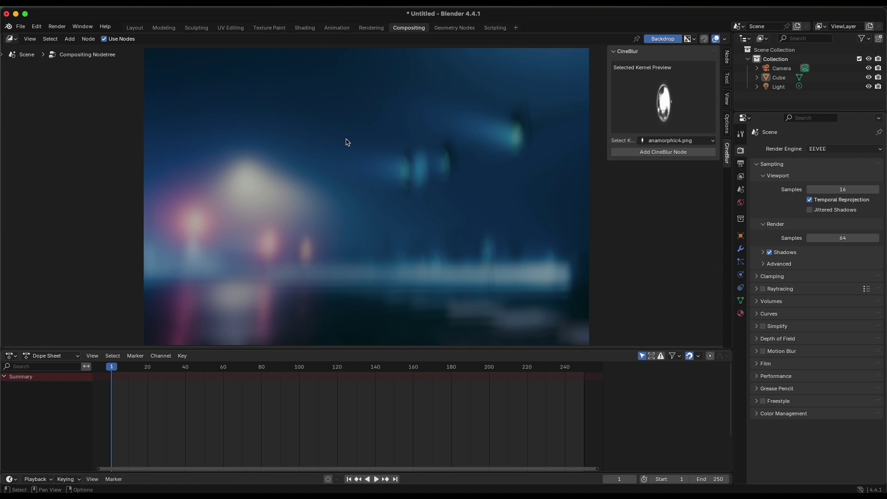
Set the CineBlur kernel to triangle1.jpg and check the resulting bokeh shapes in the backdrop.
{"action": "left_click", "coordinate": [687, 139]}
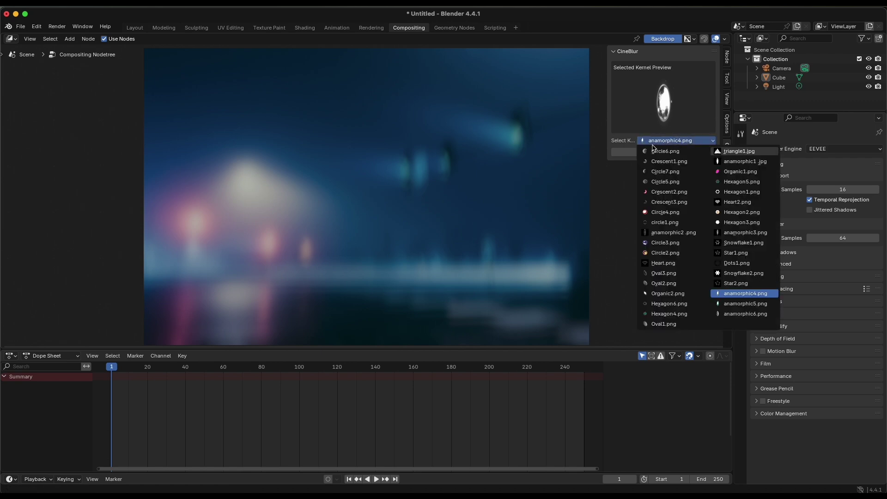
{"action": "left_click", "coordinate": [739, 151]}
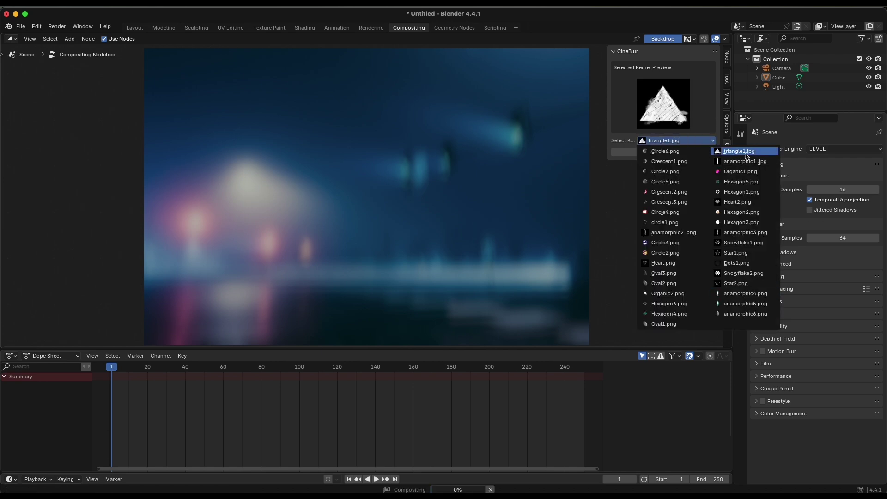
{"action": "left_click", "coordinate": [678, 146]}
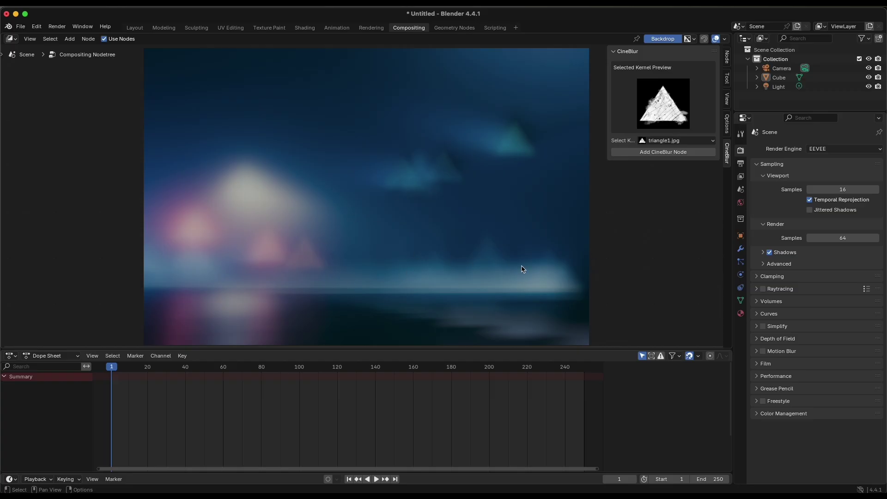
{"action": "middle_click_drag", "start_coordinate": [409, 277], "coordinate": [512, 154]}
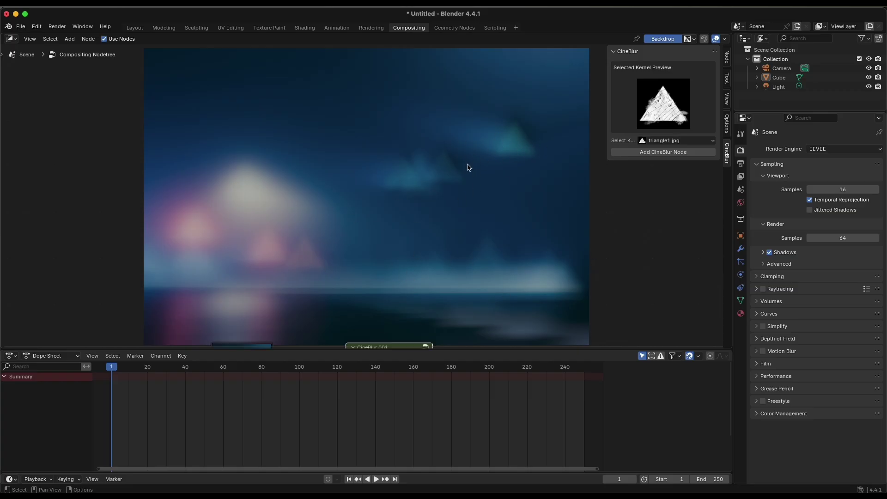
{"action": "key", "text": "Home"}
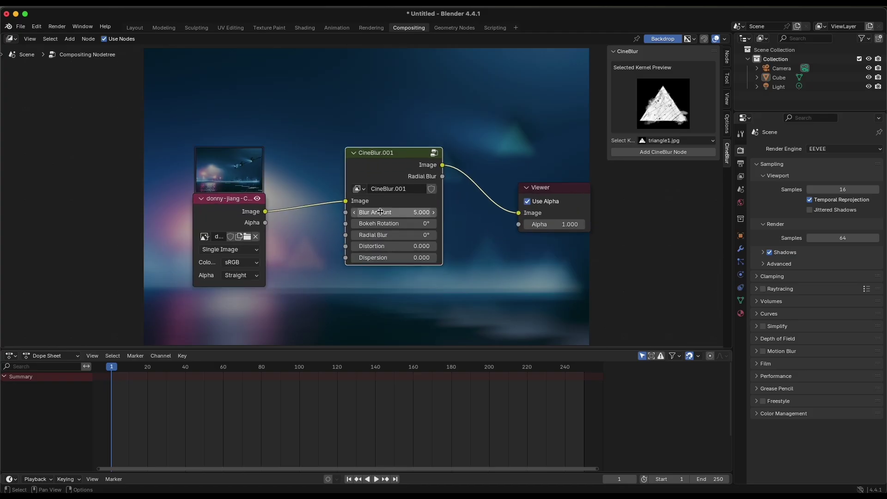
Set the CineBlur node's Radial Blur to 8°.
{"action": "scroll", "coordinate": [380, 211], "scroll_direction": "up", "scroll_amount": 3}
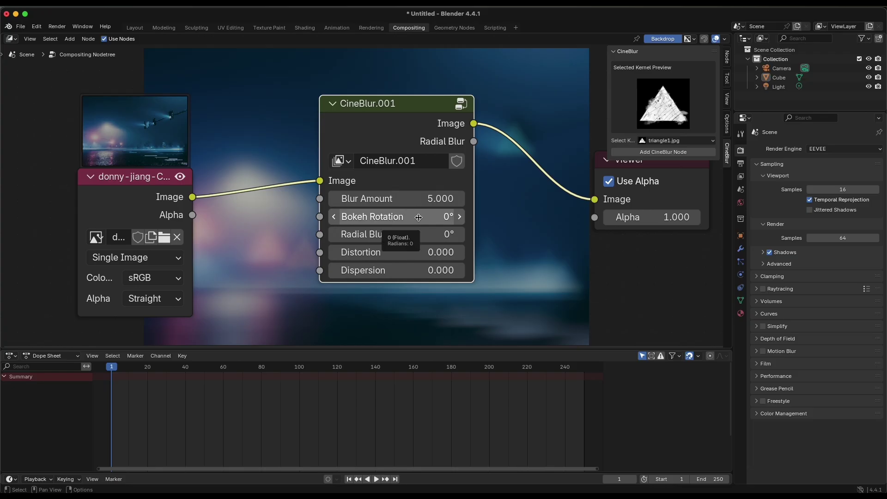
{"action": "scroll", "coordinate": [502, 197], "scroll_direction": "right", "scroll_amount": 5}
{"action": "scroll", "coordinate": [502, 197], "scroll_direction": "up", "scroll_amount": 3}
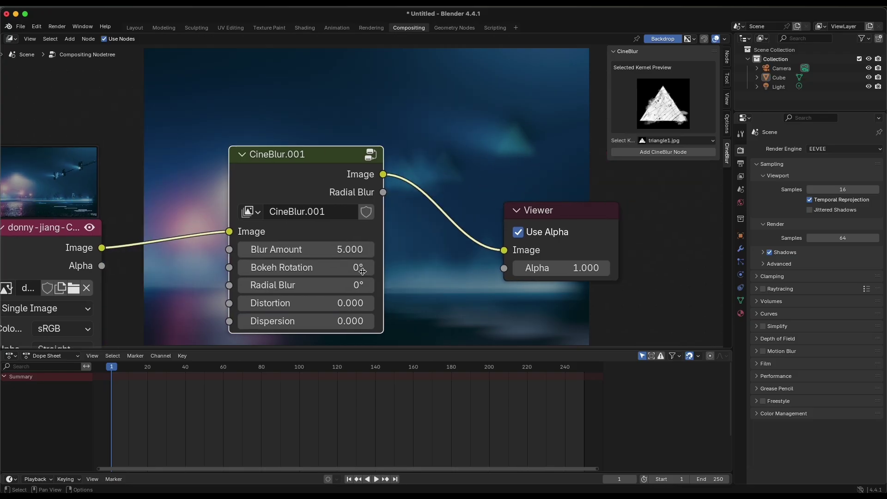
{"action": "left_click", "coordinate": [294, 286]}
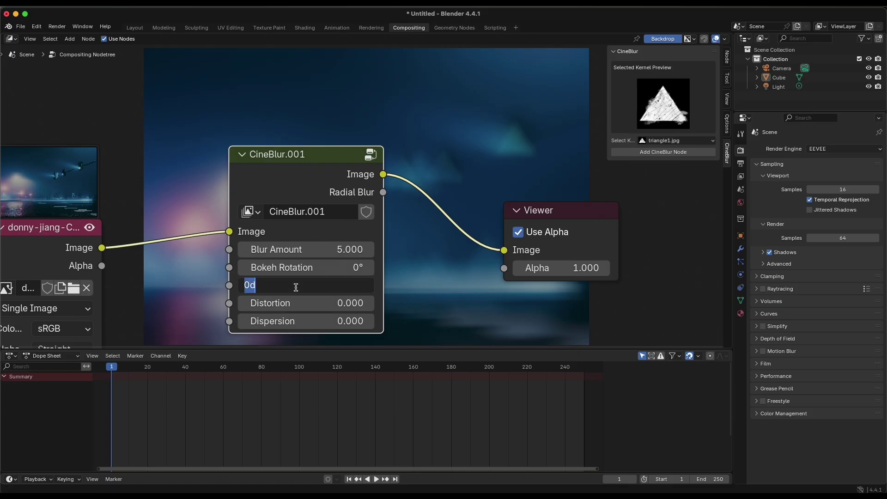
{"action": "type", "text": "15"}
{"action": "key", "text": "Return"}
Examine the radial blur effect at the backdrop image's edges and corners against the CineBlur node's settings.
{"action": "scroll", "coordinate": [511, 139], "scroll_direction": "up", "scroll_amount": 8}
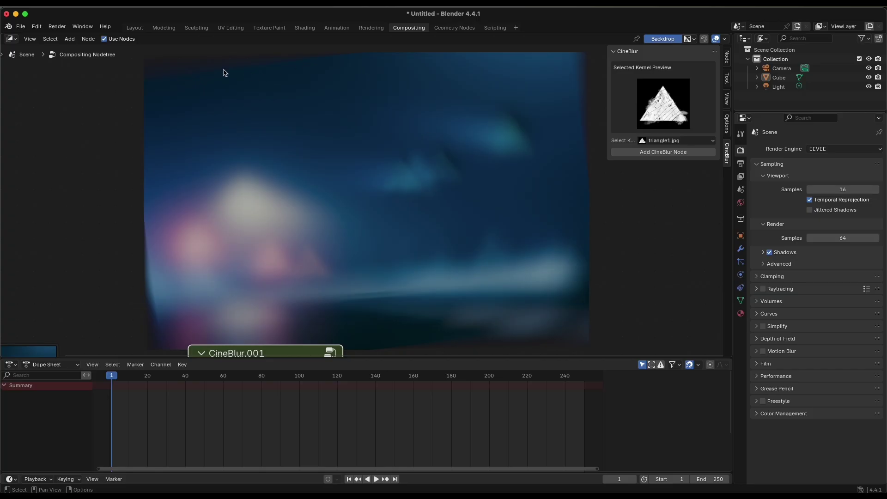
{"action": "scroll", "coordinate": [493, 290], "scroll_direction": "down", "scroll_amount": 1}
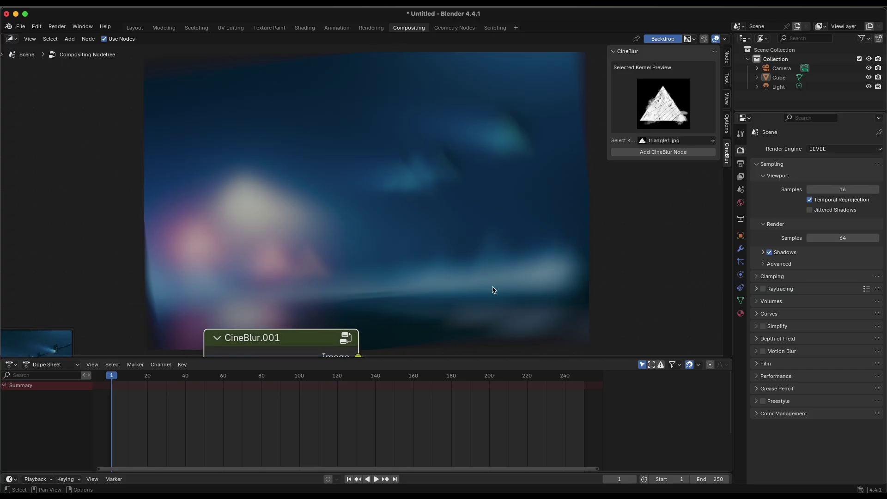
{"action": "scroll", "coordinate": [492, 289], "scroll_direction": "up", "scroll_amount": 2}
{"action": "scroll", "coordinate": [492, 291], "scroll_direction": "down", "scroll_amount": 2}
{"action": "scroll", "coordinate": [333, 189], "scroll_direction": "up", "scroll_amount": 2}
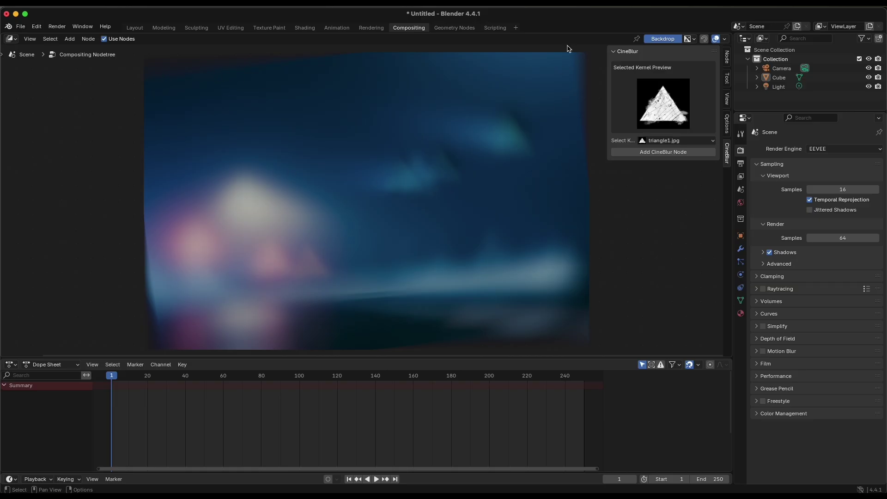
{"action": "scroll", "coordinate": [192, 238], "scroll_direction": "down", "scroll_amount": 10}
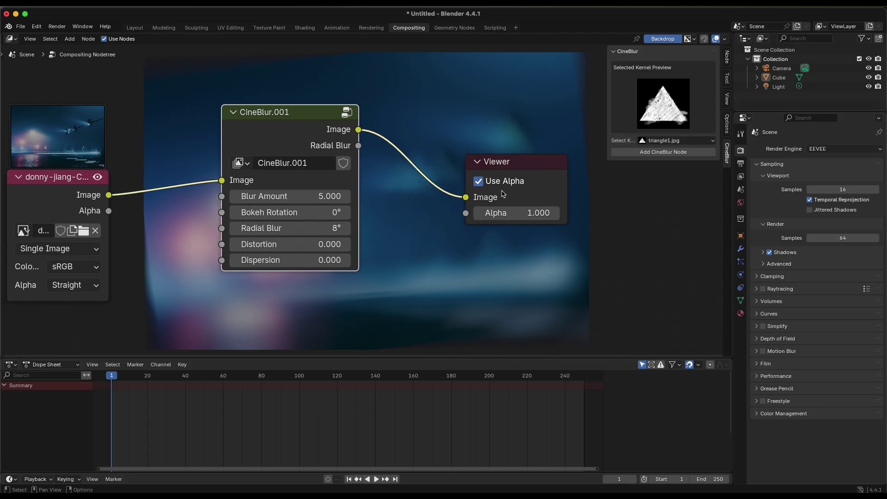
{"action": "scroll", "coordinate": [503, 194], "scroll_direction": "up", "scroll_amount": 10}
{"action": "scroll", "coordinate": [503, 194], "scroll_direction": "down", "scroll_amount": 5}
{"action": "scroll", "coordinate": [504, 194], "scroll_direction": "up", "scroll_amount": 3}
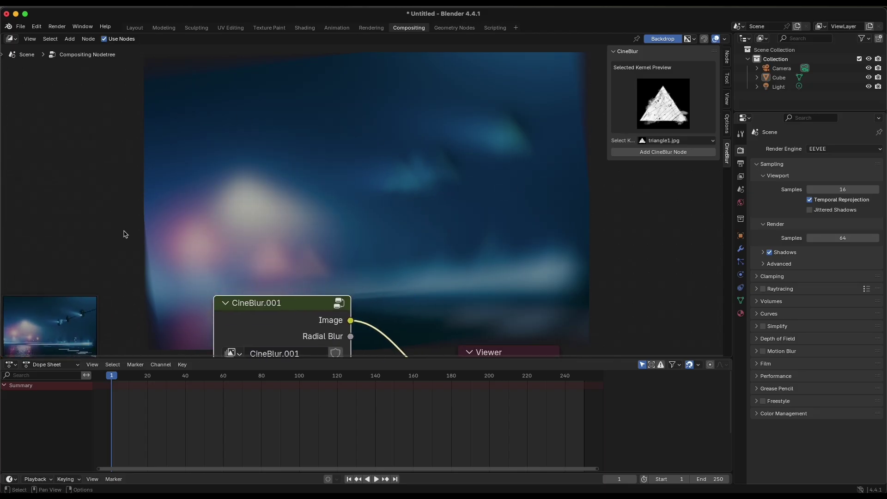
{"action": "scroll", "coordinate": [493, 208], "scroll_direction": "up", "scroll_amount": 4}
{"action": "scroll", "coordinate": [493, 208], "scroll_direction": "down", "scroll_amount": 4}
{"action": "scroll", "coordinate": [492, 210], "scroll_direction": "up", "scroll_amount": 1}
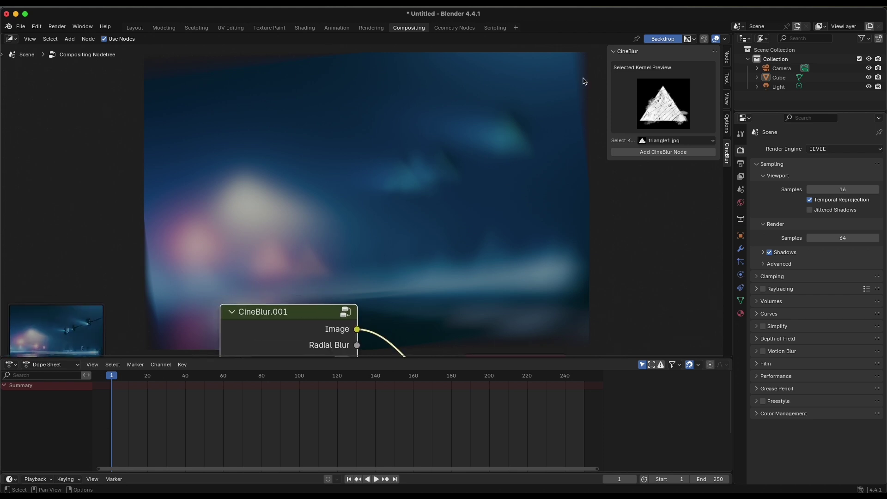
{"action": "scroll", "coordinate": [342, 175], "scroll_direction": "down", "scroll_amount": 3, "text": "shift"}
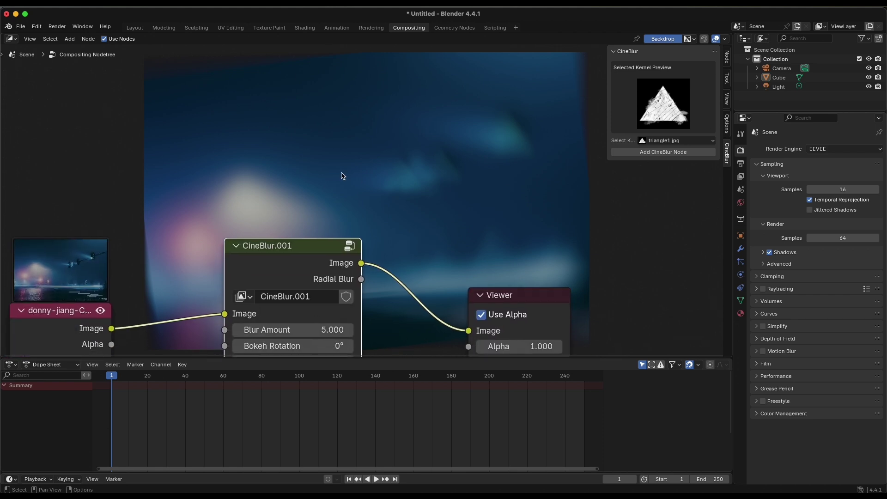
{"action": "scroll", "coordinate": [342, 176], "scroll_direction": "down", "scroll_amount": 5}
{"action": "left_click_drag", "start_coordinate": [342, 176], "coordinate": [328, 189]}
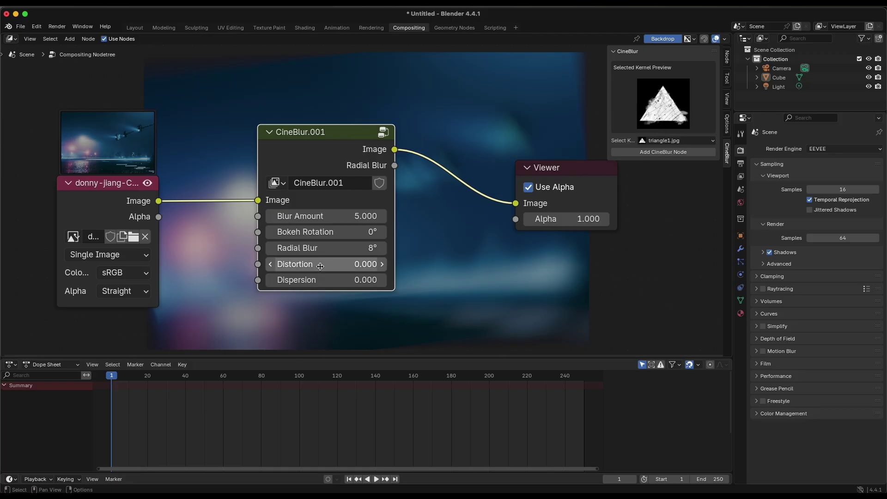
{"action": "scroll", "coordinate": [337, 166], "scroll_direction": "up", "scroll_amount": 5}
Review the kernel images available for CineBlur while keeping triangle1.jpg selected.
{"action": "left_click", "coordinate": [703, 141]}
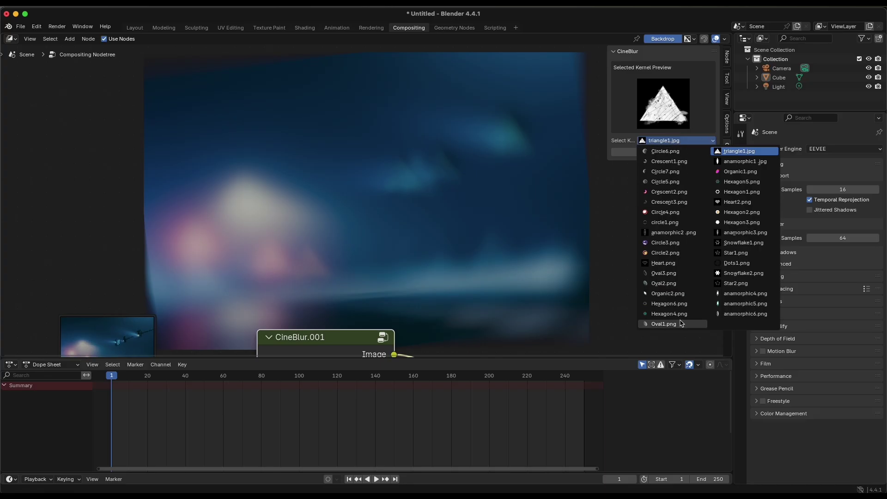
{"action": "left_click", "coordinate": [695, 142]}
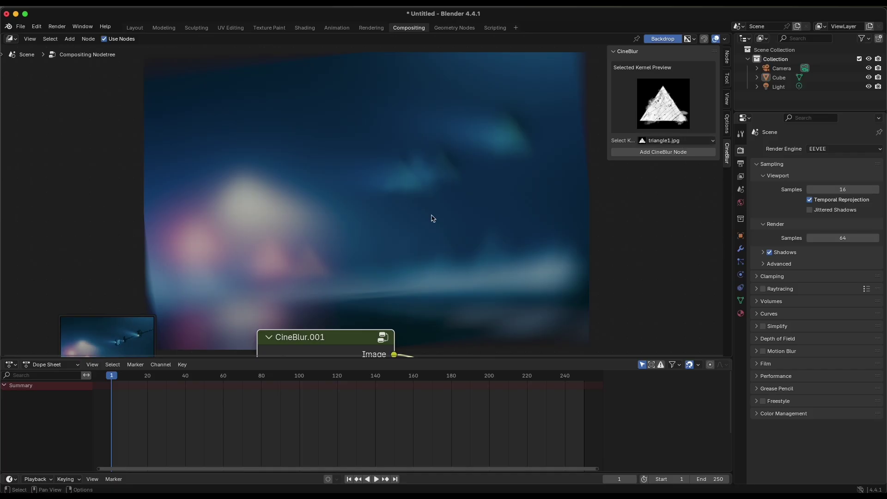
{"action": "scroll", "coordinate": [431, 218], "scroll_direction": "up", "scroll_amount": 3}
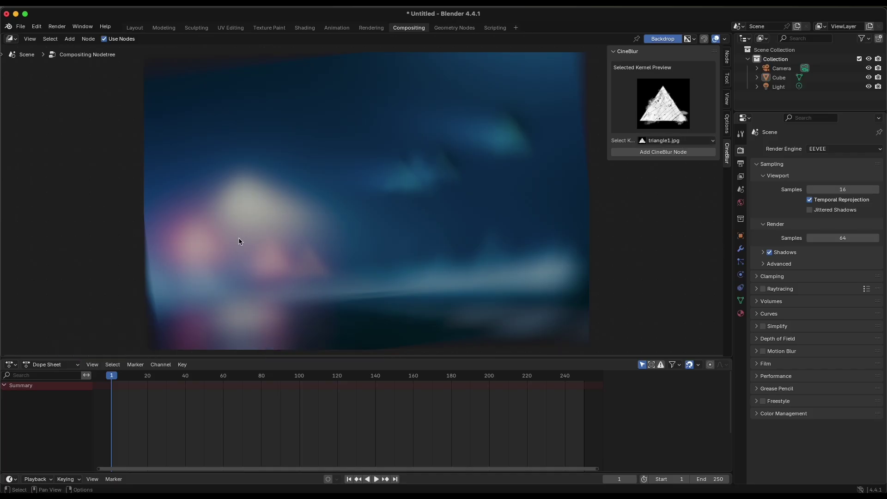
{"action": "key", "text": "Home"}
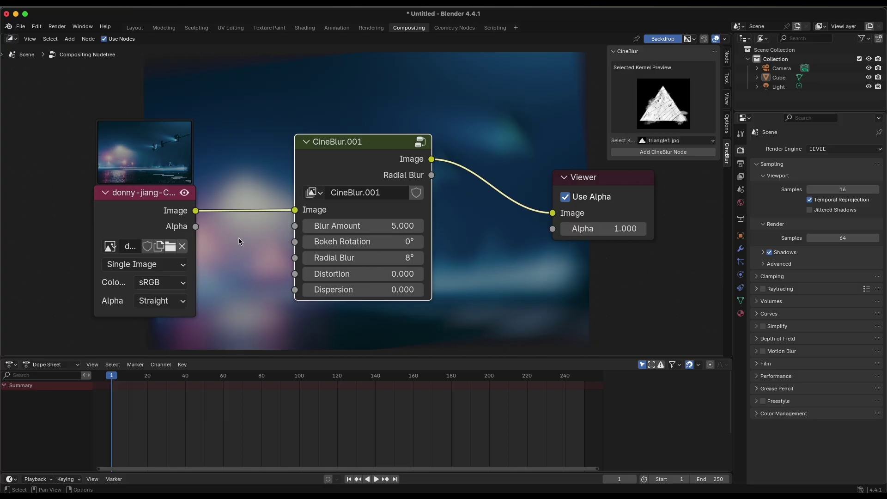
{"action": "left_click", "coordinate": [663, 141]}
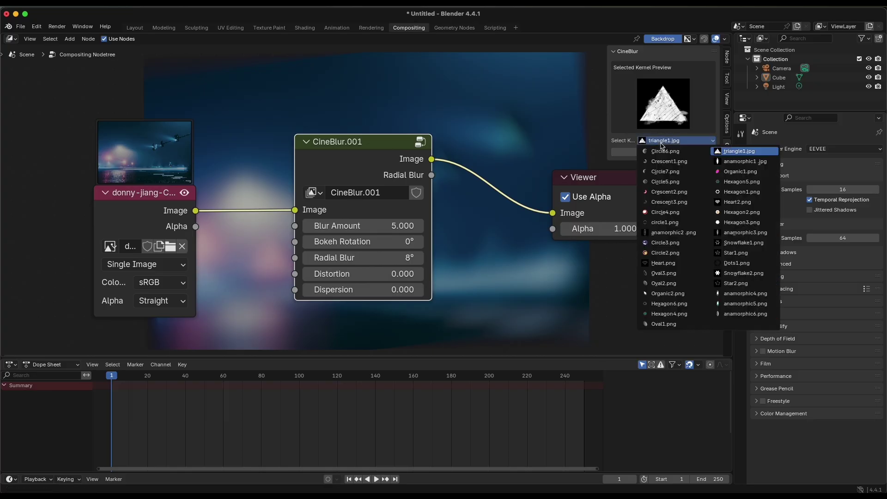
{"action": "left_click", "coordinate": [653, 144]}
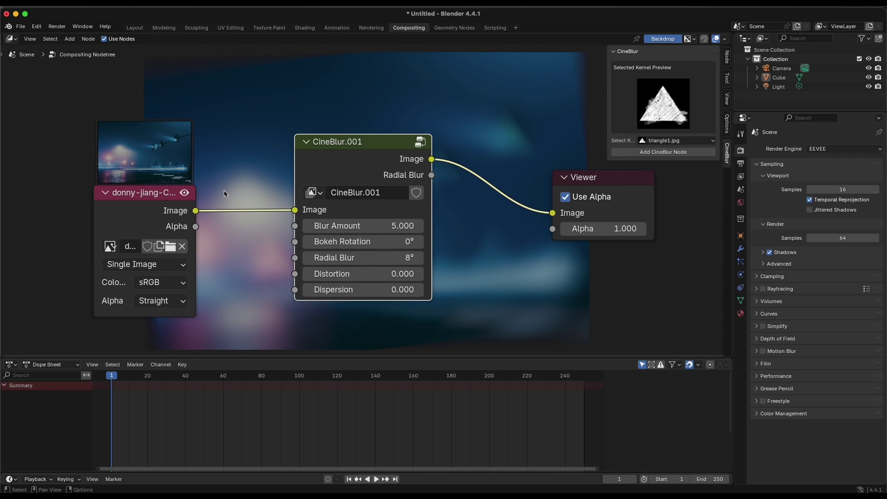
{"action": "middle_click_drag", "start_coordinate": [224, 190], "coordinate": [243, 223]}
{"action": "left_click", "coordinate": [678, 141]}
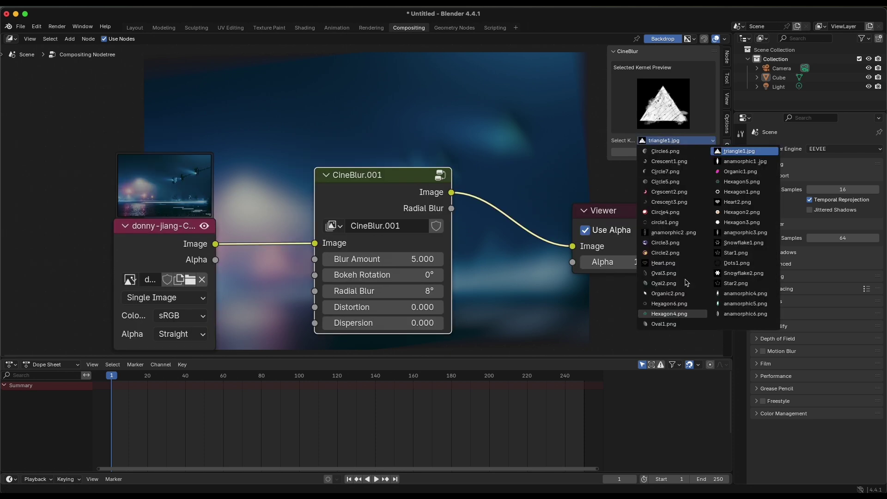
{"action": "left_click", "coordinate": [678, 141]}
{"action": "scroll", "coordinate": [253, 134], "scroll_direction": "left", "scroll_amount": 2}
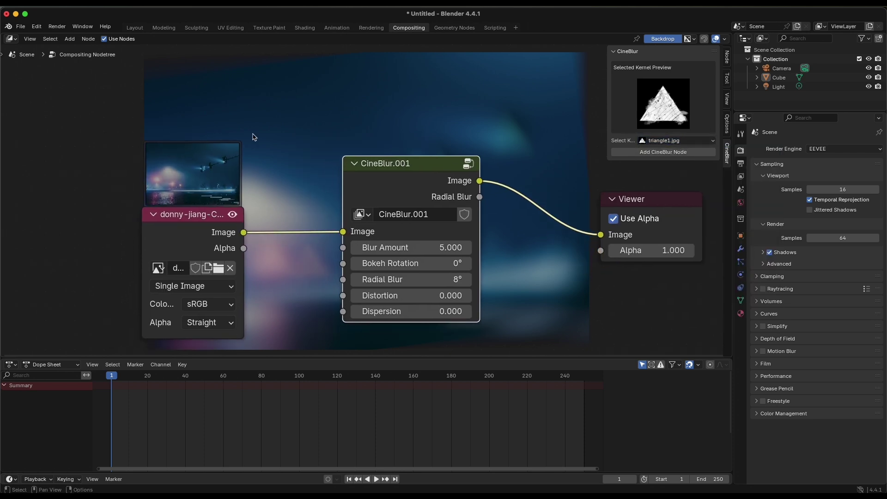